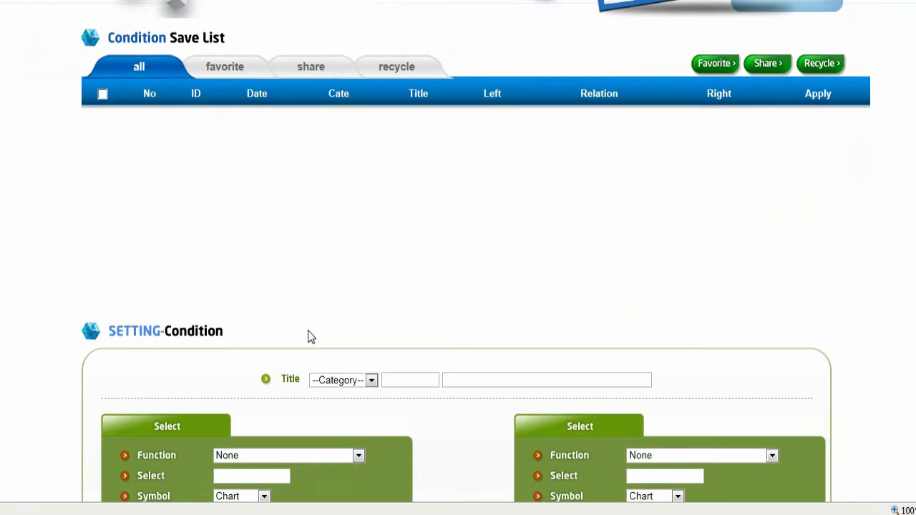
- Title the new condition with category Buy Open, code A4 and name MA5_Grreater_MA20
left_click(370, 305)
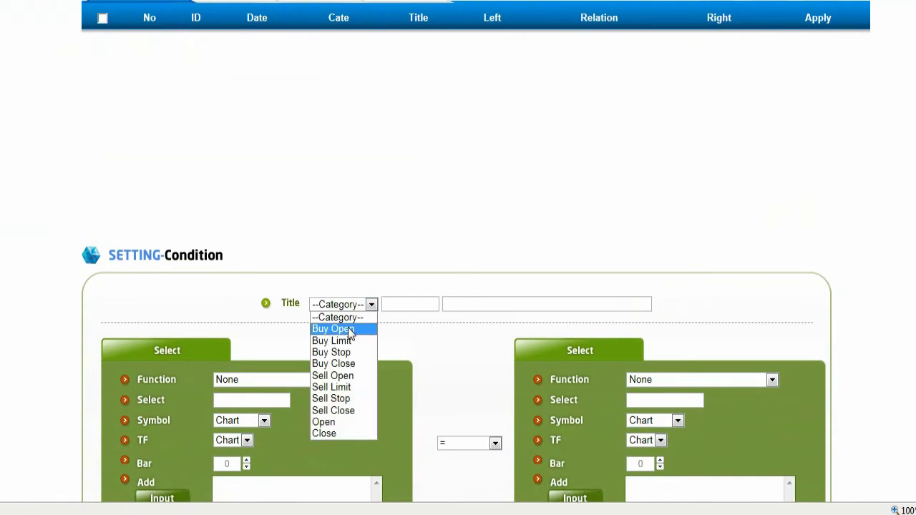
left_click(329, 329)
left_click(404, 304)
type("A4")
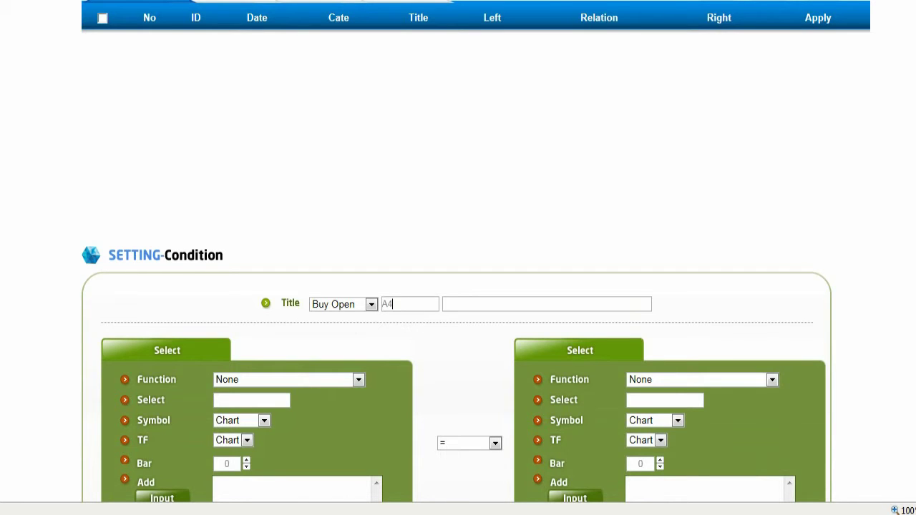
type("MA5_Grreater_MA20")
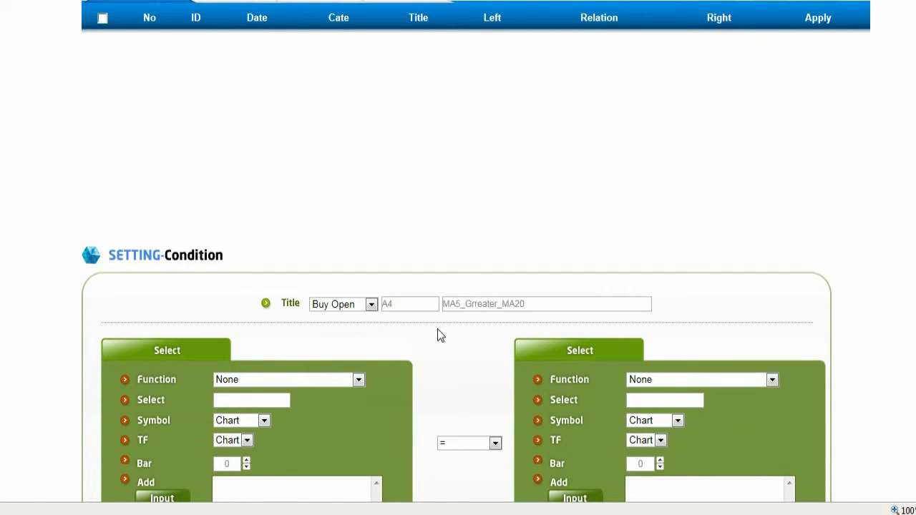
- Choose the MA indicator as the condition's left operand and set its period to 5
scroll(445, 326, "down", 2)
scroll(442, 333, "down", 1)
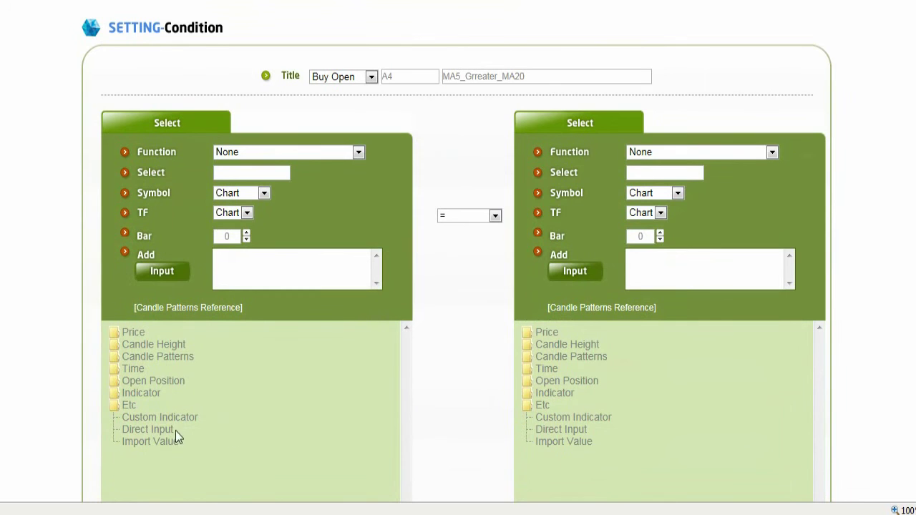
left_click(152, 394)
scroll(198, 401, "down", 5)
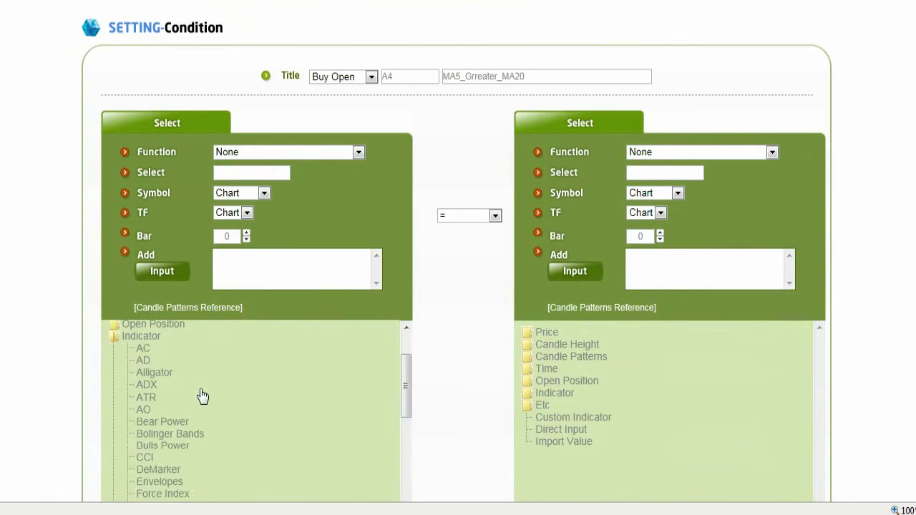
scroll(197, 402, "down", 1)
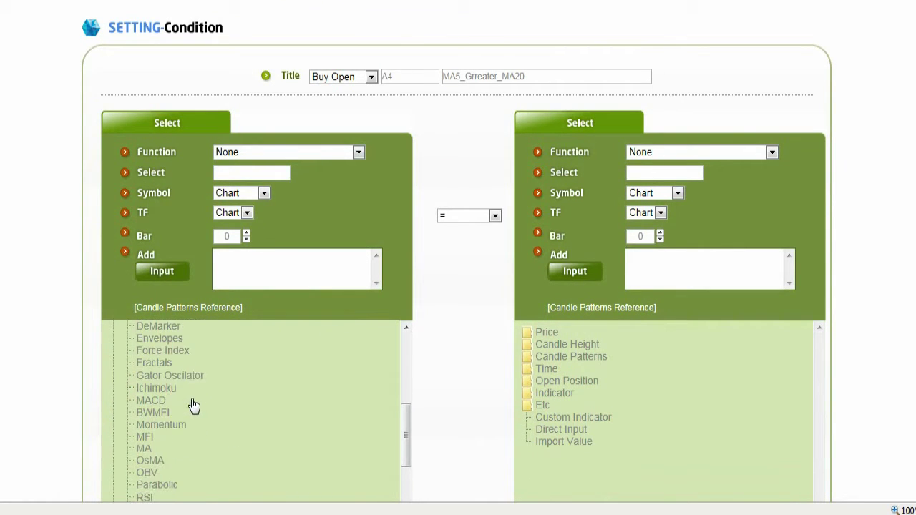
double_click(146, 451)
left_click(257, 214)
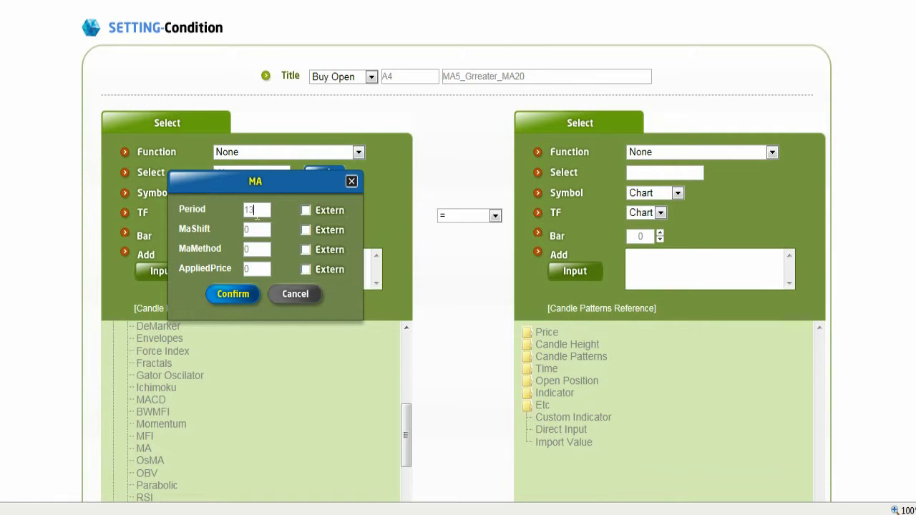
key("BackSpace")
key("BackSpace")
type("5")
left_click(232, 293)
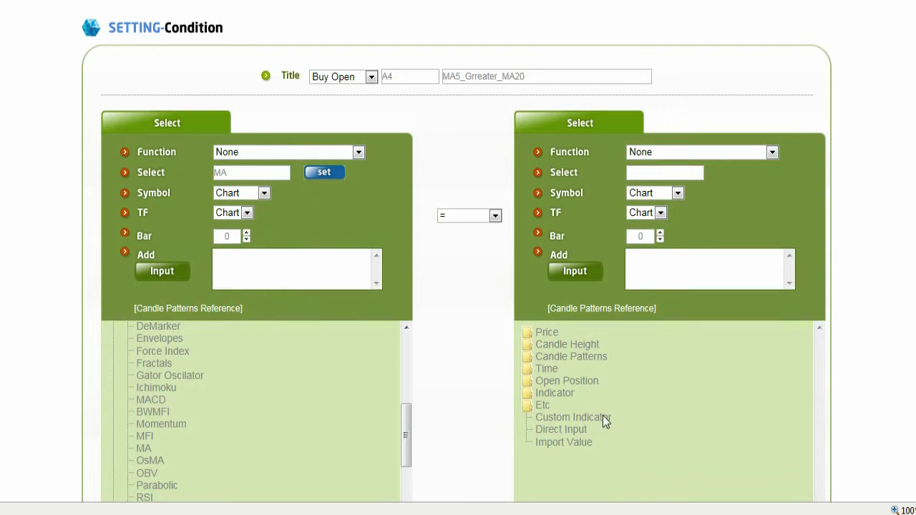
- Choose the MA indicator as the condition's right operand and set its period to 20
left_click(570, 394)
scroll(589, 403, "down", 6)
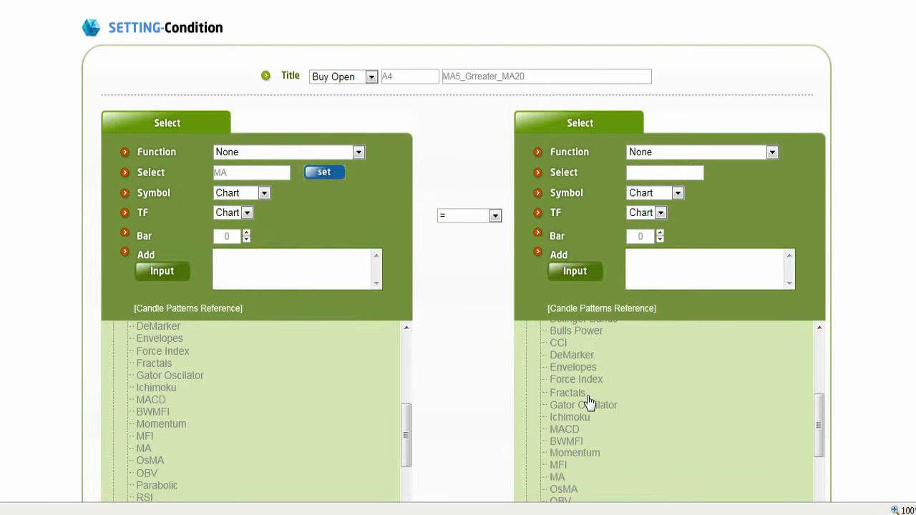
double_click(557, 420)
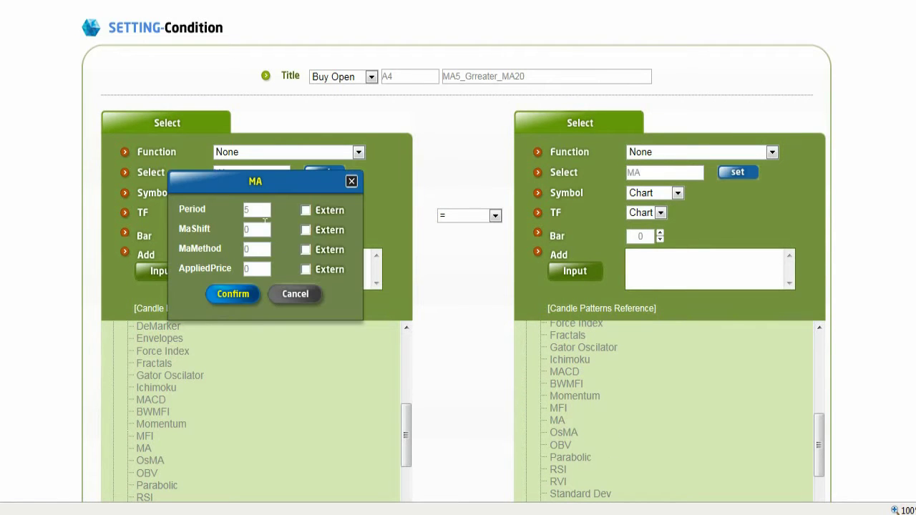
key("BackSpace")
type("20")
left_click(241, 295)
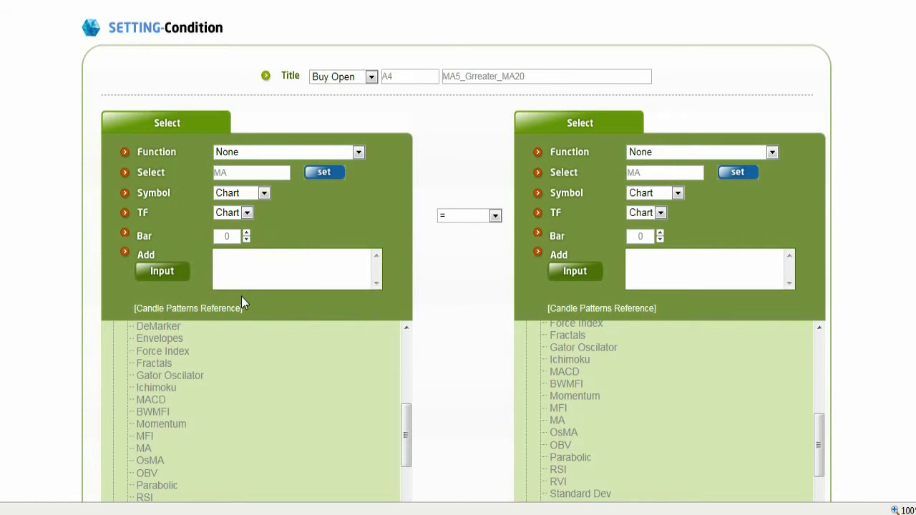
- Set the relation between the two moving averages to > and add the condition to the save list
left_click(497, 216)
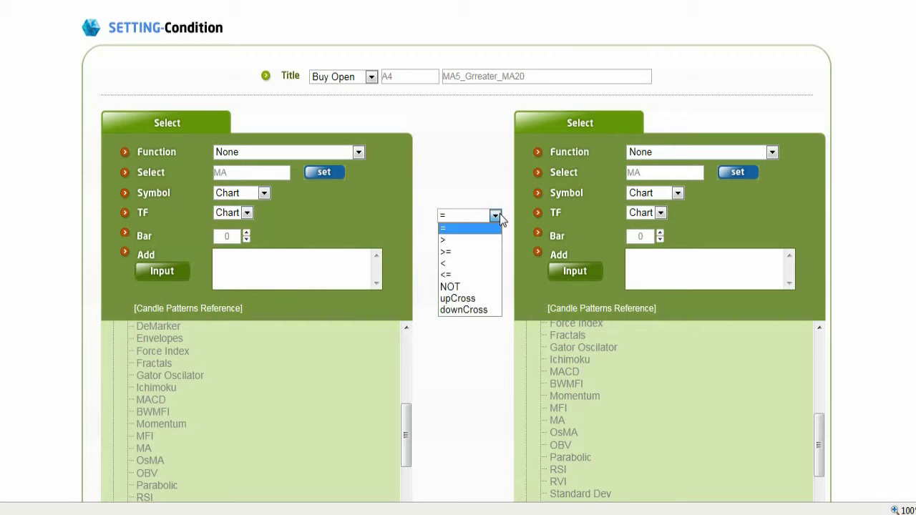
left_click(456, 240)
scroll(462, 301, "down", 3)
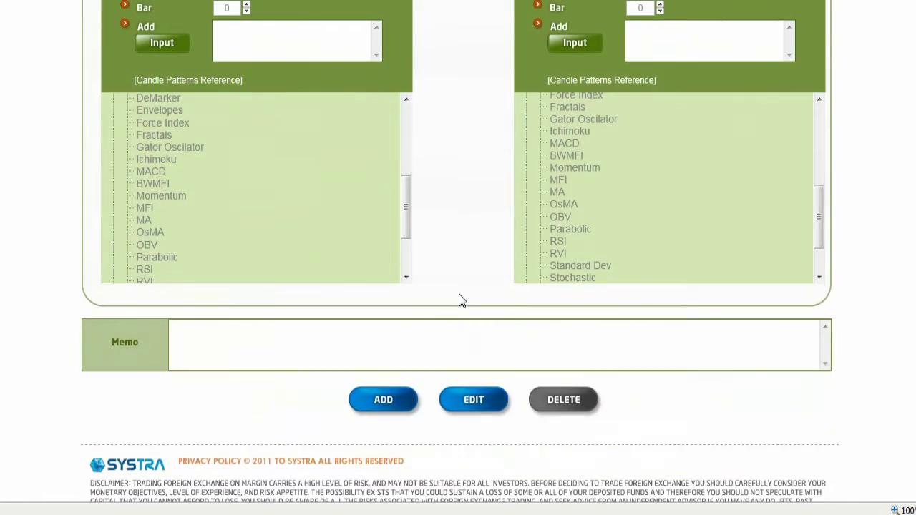
left_click(379, 402)
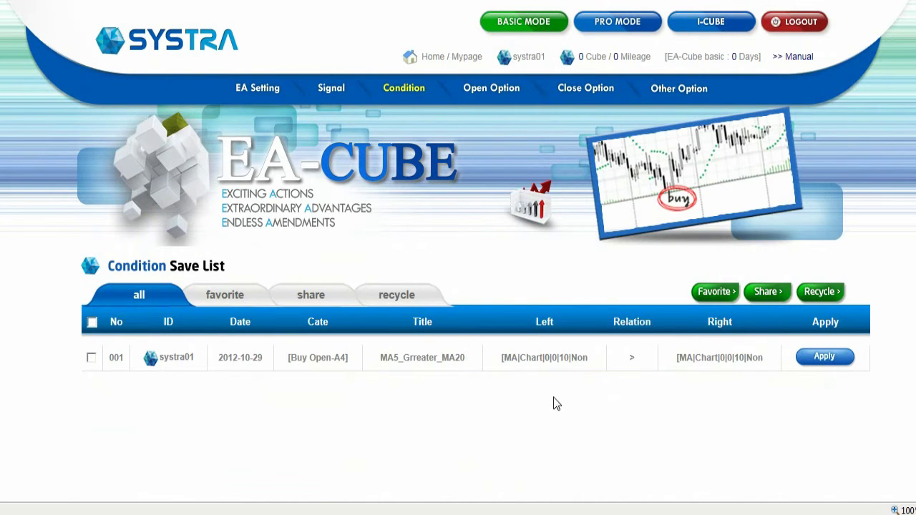
- Title a second condition with category Buy Open, code A4 and name Price_10Less_BuyLastOderPrice
scroll(556, 404, "down", 5)
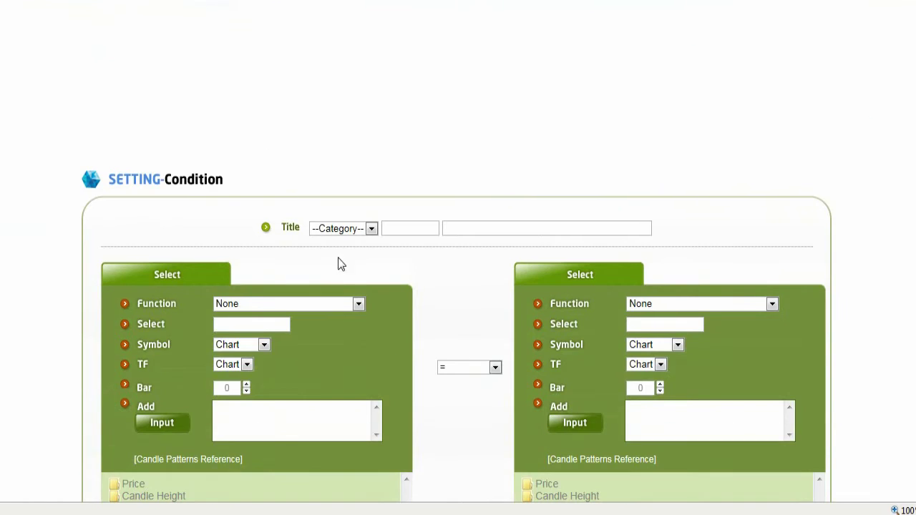
left_click(371, 228)
left_click(369, 254)
key("Tab")
type("A4")
type("Price_10Less_BuyLastOderPrice")
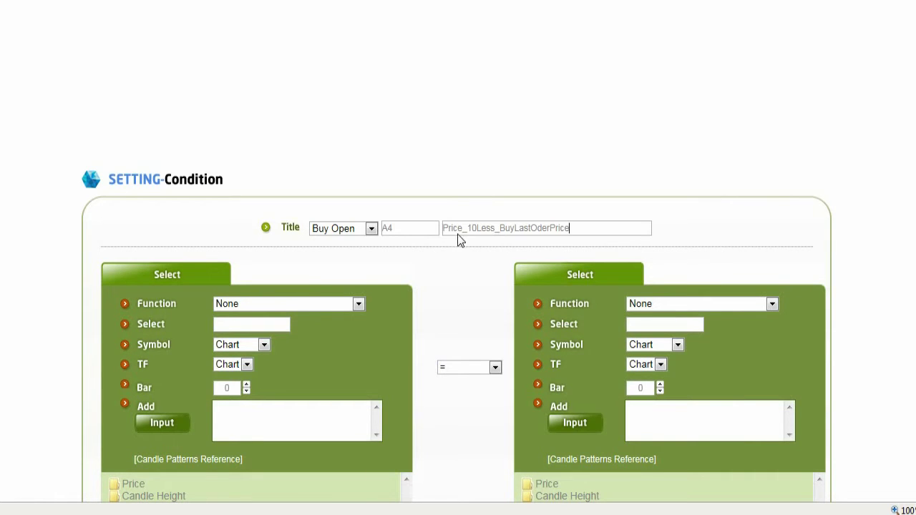
- Choose the Close price as the second condition's left operand
scroll(452, 277, "down", 2)
scroll(440, 273, "down", 4)
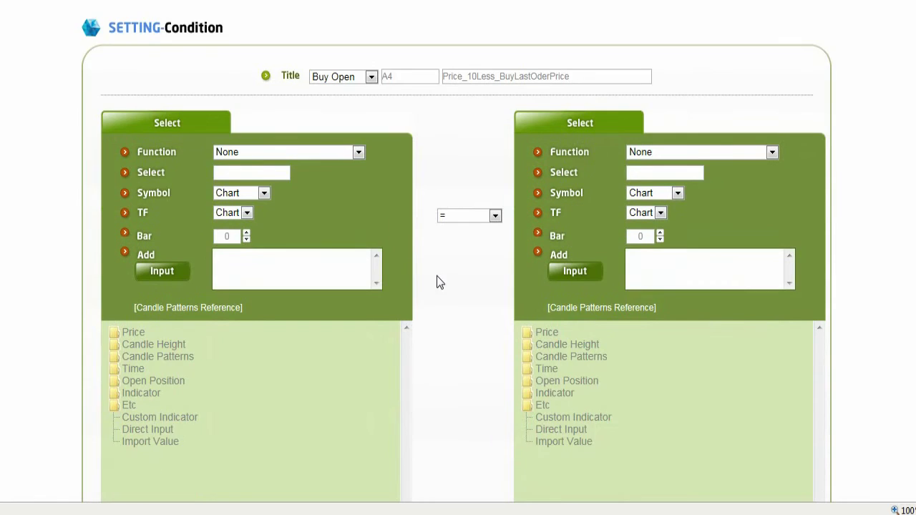
left_click(137, 256)
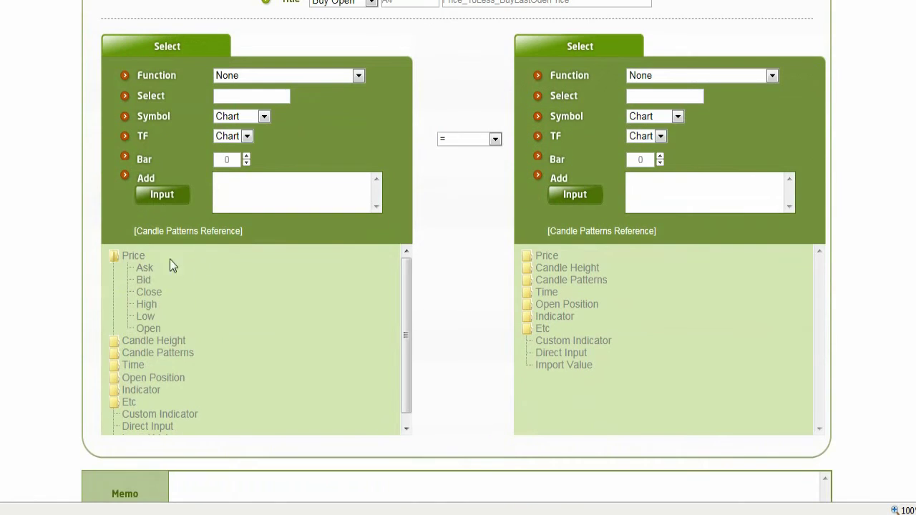
left_click(152, 292)
- Choose the Buy Last Order's Open Price as the right operand and enter -10pip as its added value
left_click(583, 306)
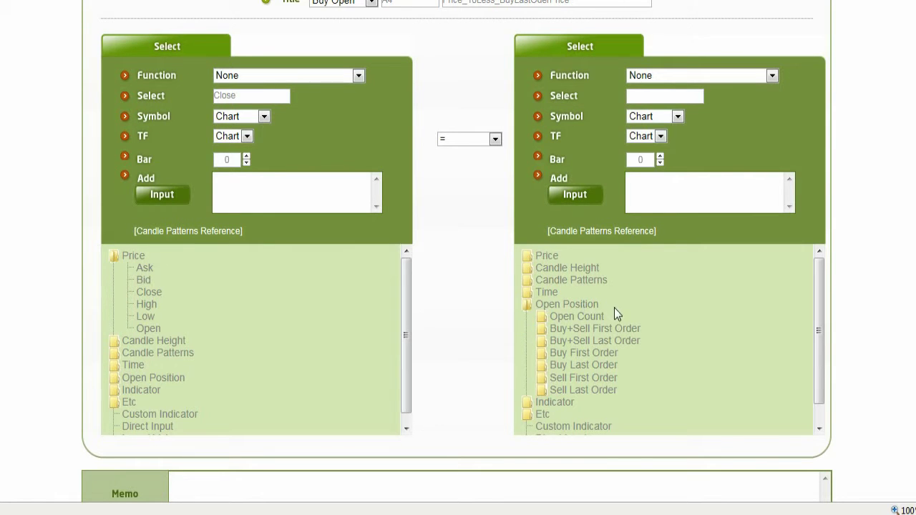
left_click(589, 365)
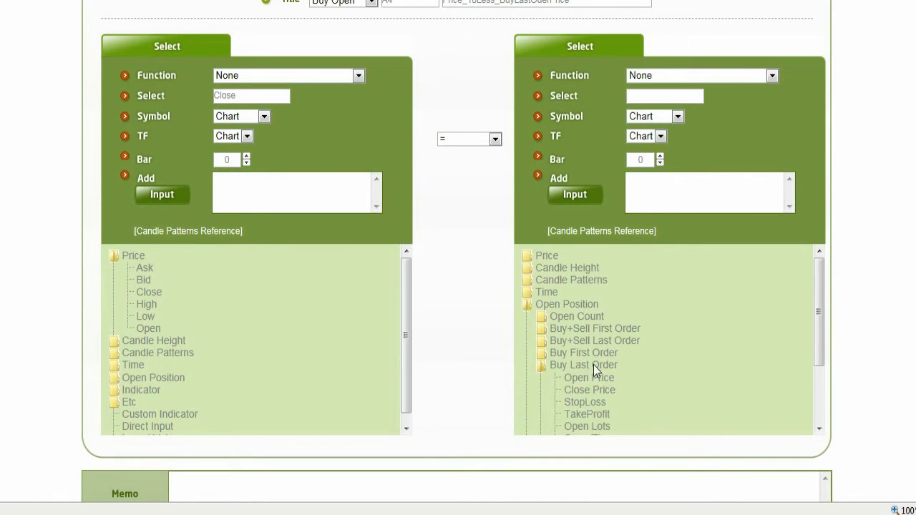
left_click(599, 379)
type("10pip")
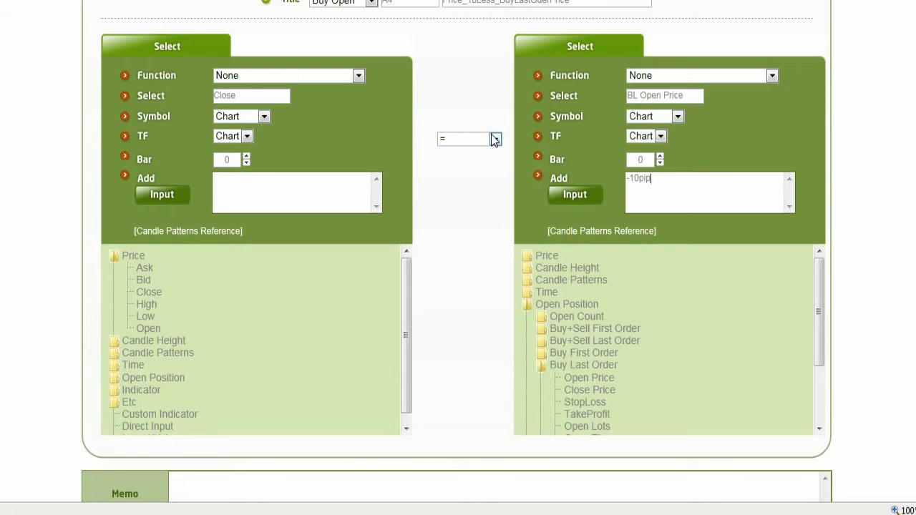
- Set the price condition's relation to <= and add it to the save list
left_click(494, 139)
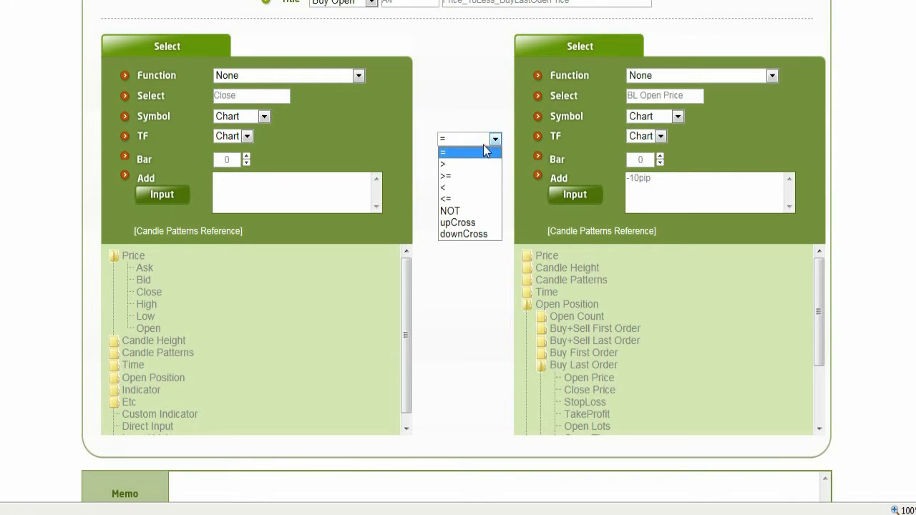
left_click(460, 200)
scroll(458, 202, "down", 3)
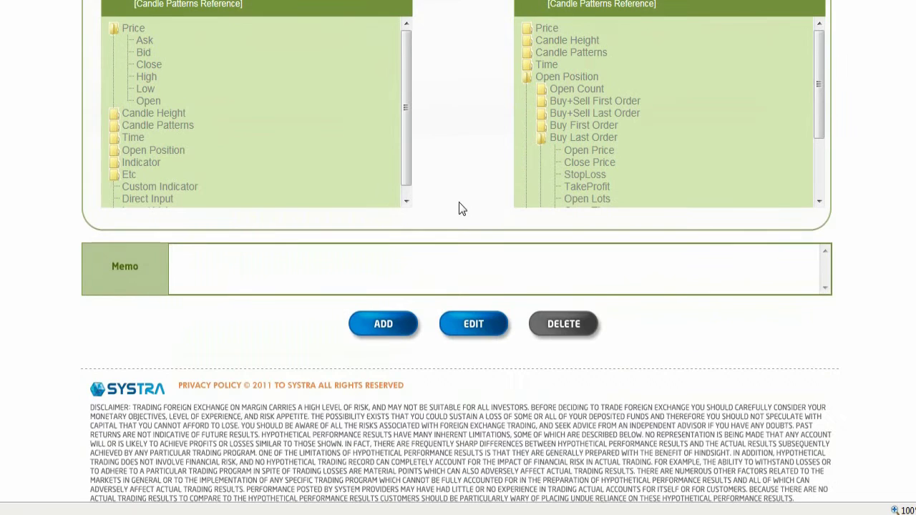
left_click(386, 333)
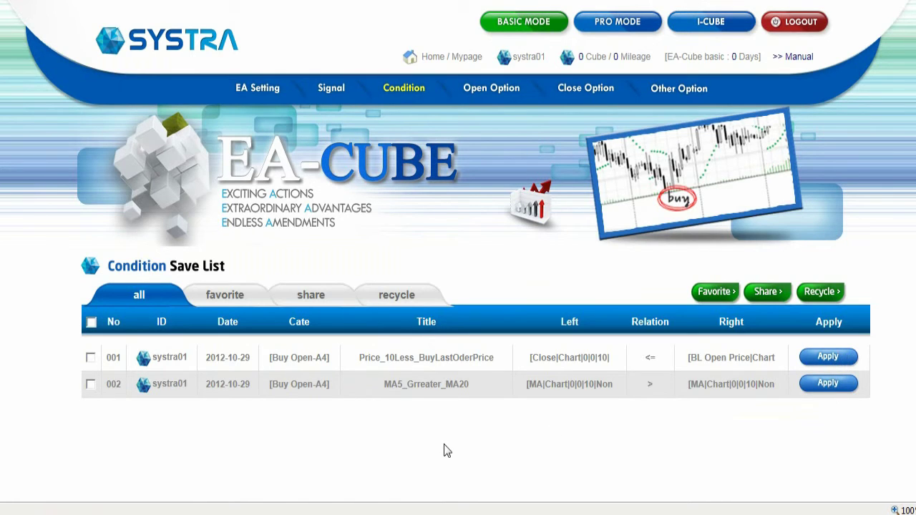
- Reuse the MA5_Grreater_MA20 settings for a new condition with category Sell Open and name MA5_Less_MA20
scroll(441, 439, "down", 3)
scroll(441, 367, "down", 1)
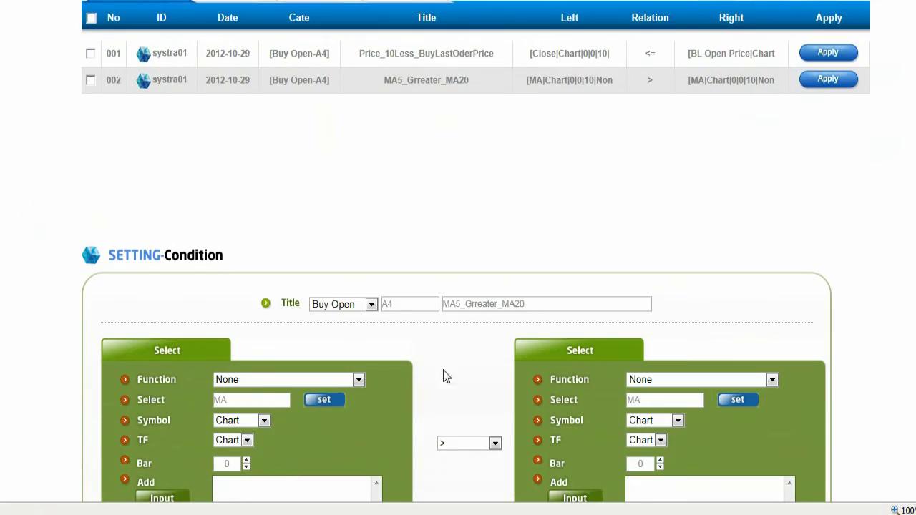
left_click(370, 305)
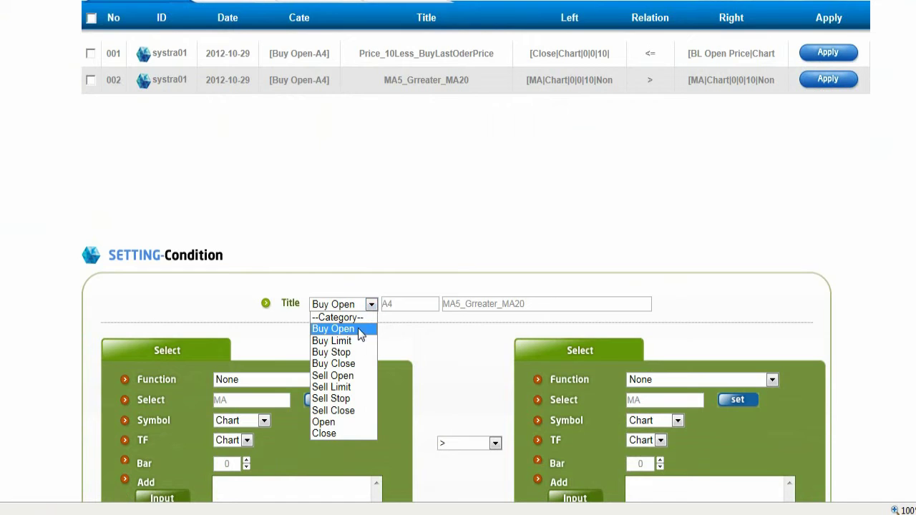
left_click(349, 379)
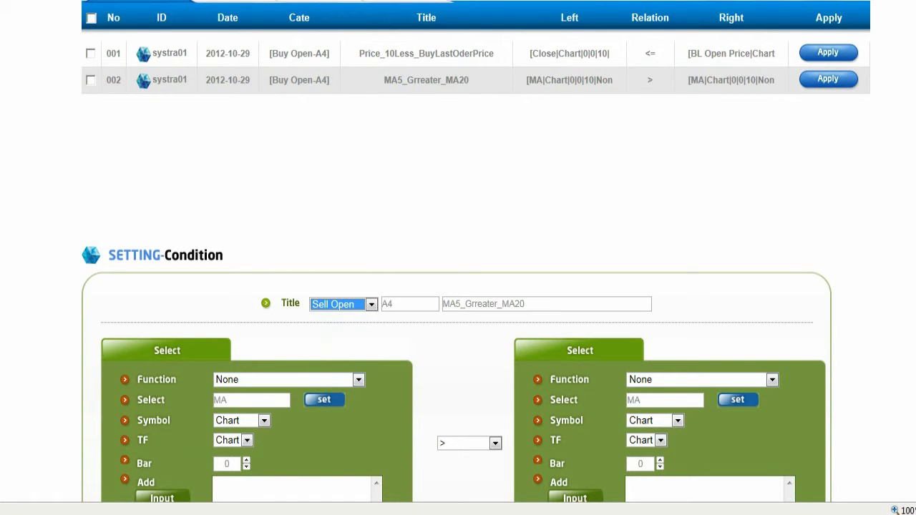
left_click(504, 304)
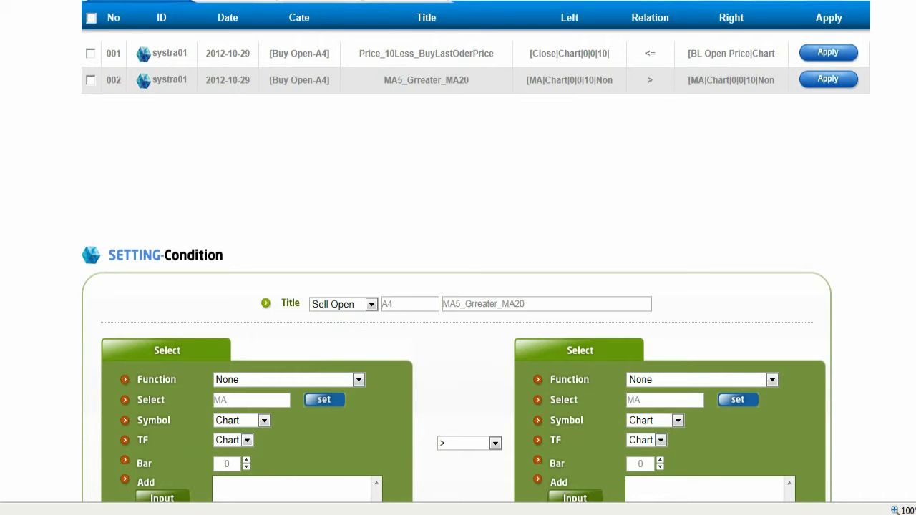
left_click_drag(543, 303, 450, 292)
type("MA5_Less_MA20")
- Set the sell condition's relation to < and add it as a new entry in the save list
scroll(450, 348, "down", 3)
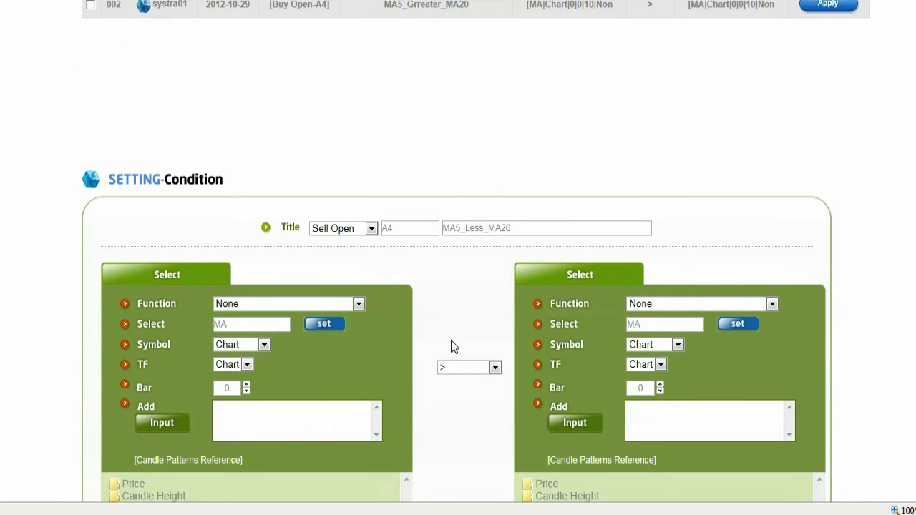
left_click(495, 291)
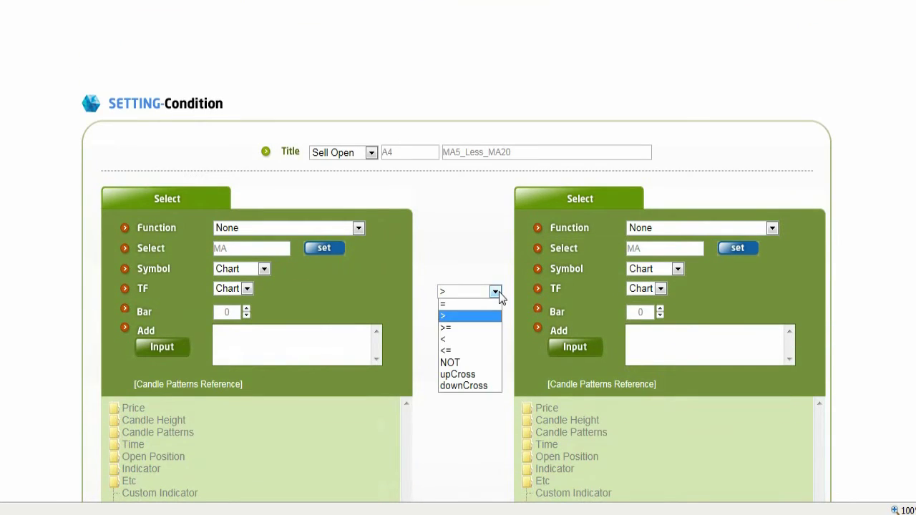
left_click(456, 340)
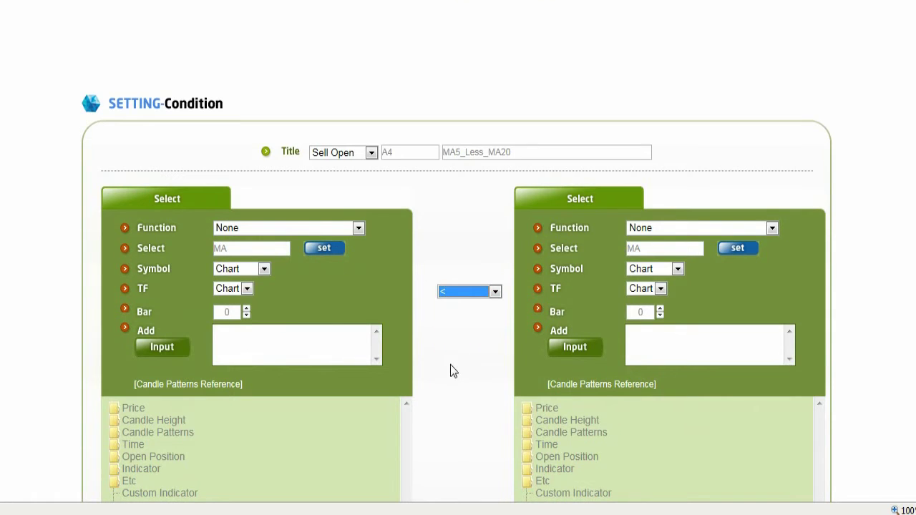
scroll(458, 363, "down", 5)
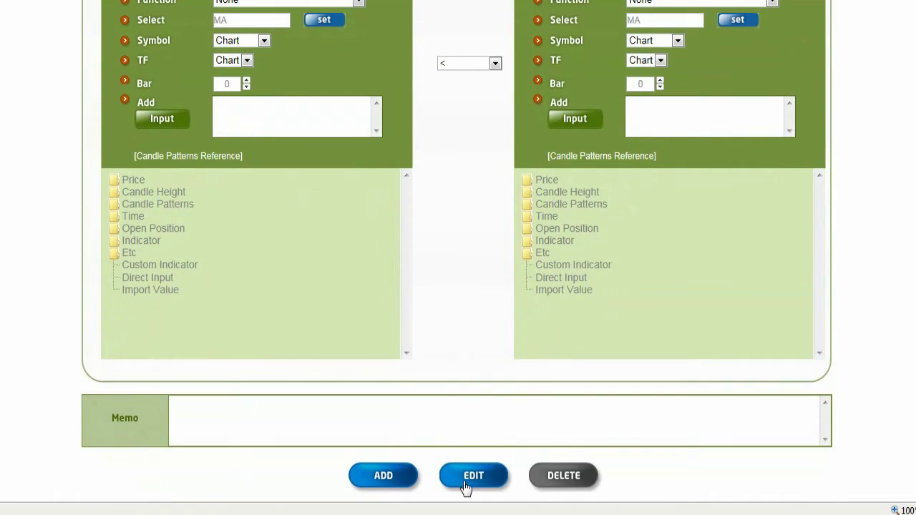
left_click(396, 477)
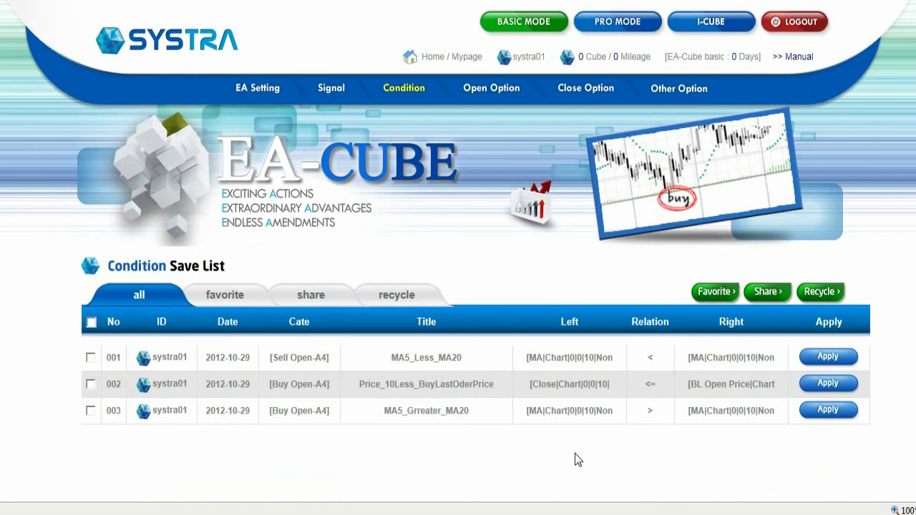
- Reuse the Price_10Less_BuyLastOderPrice settings for a new condition with category Sell Open and name Price_10Greater_SellLastOrderPrice
left_click(829, 384)
scroll(479, 438, "down", 3)
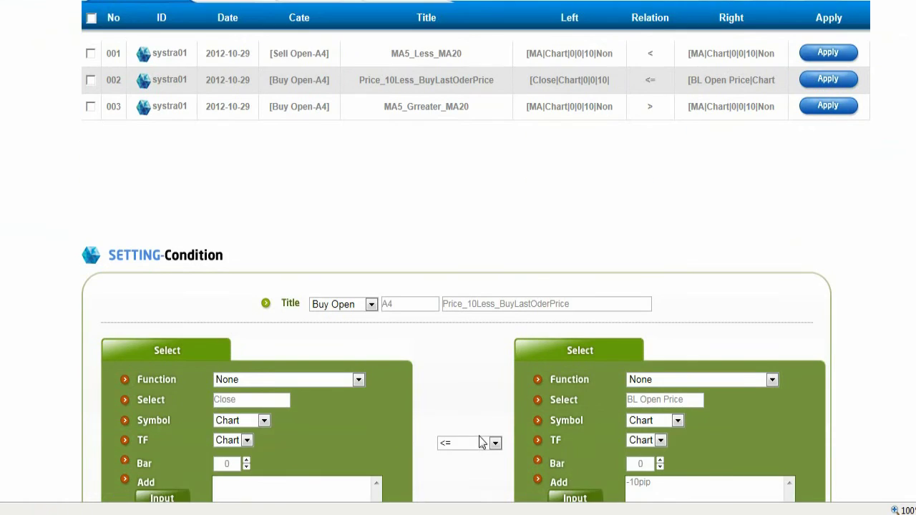
left_click(369, 229)
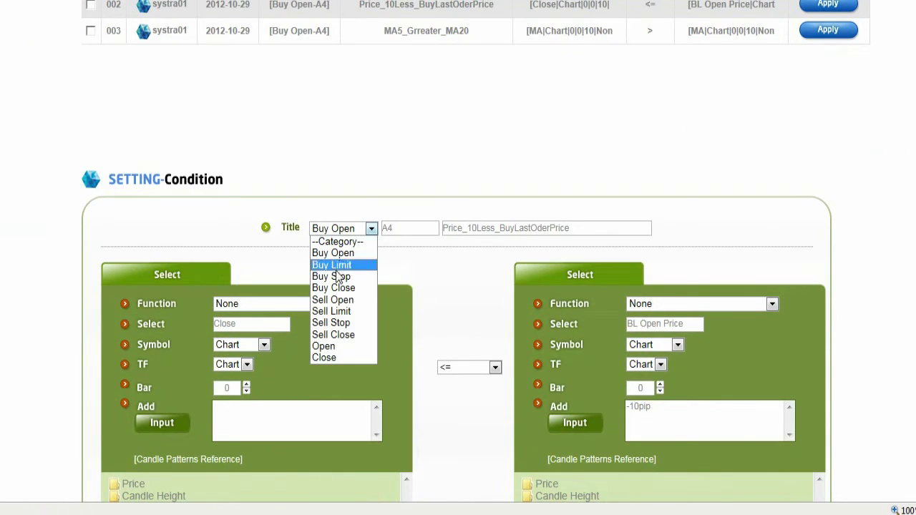
left_click(339, 304)
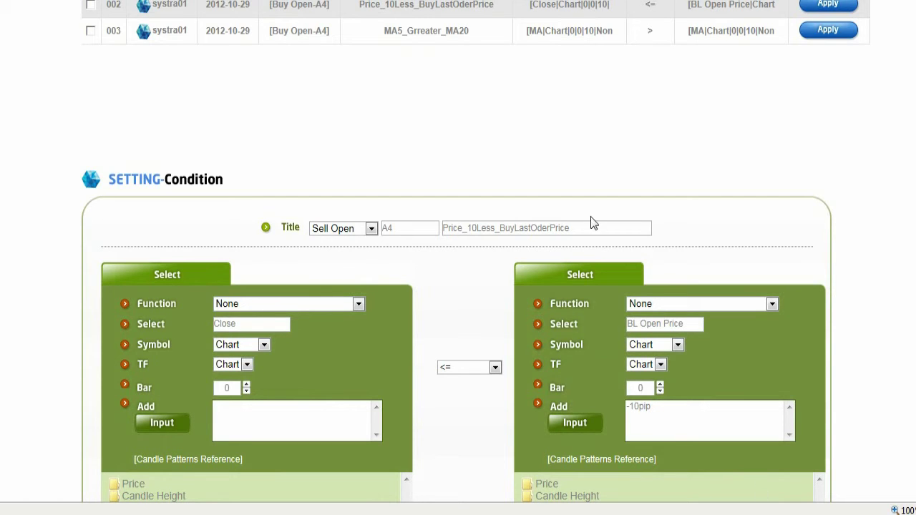
left_click_drag(571, 228, 417, 235)
type("Price_10Greater_SellLastOrderPrice")
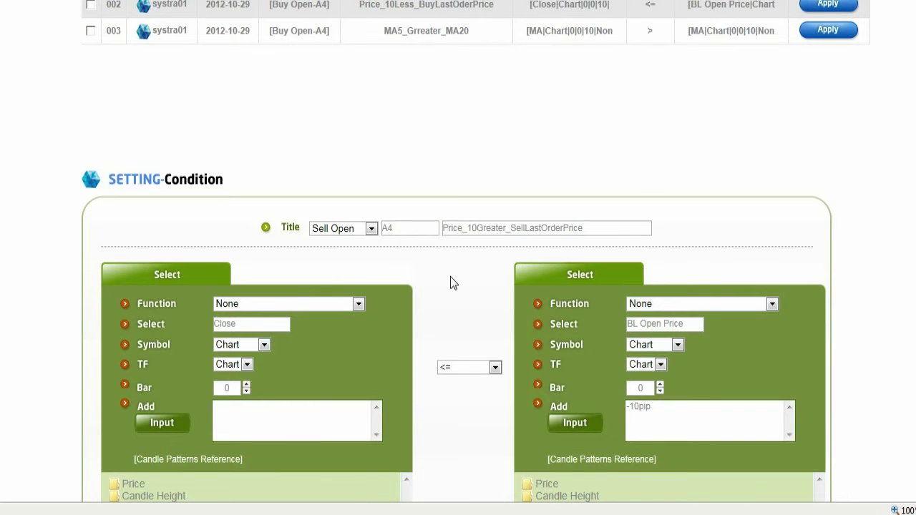
- Choose the Sell Last Order's Open Price as the right operand and change its added value to +10pip
scroll(450, 276, "down", 1)
scroll(450, 276, "down", 1)
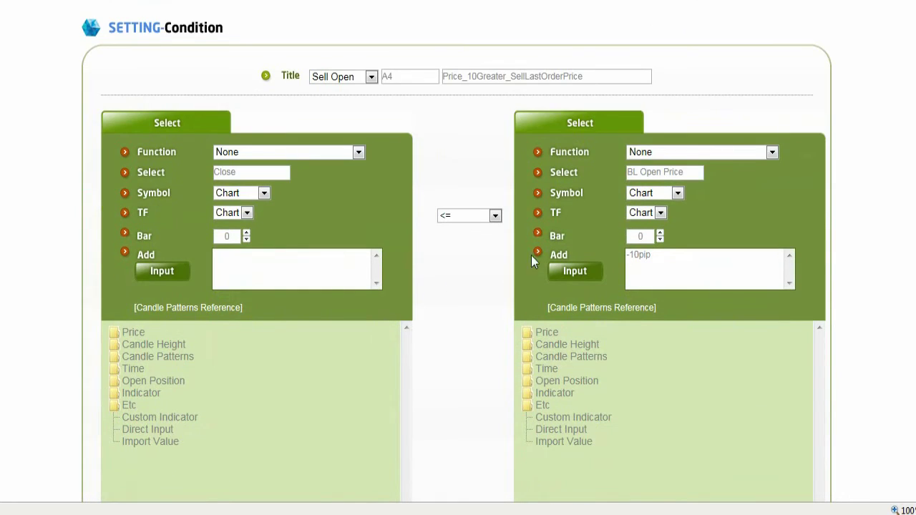
scroll(461, 284, "down", 1)
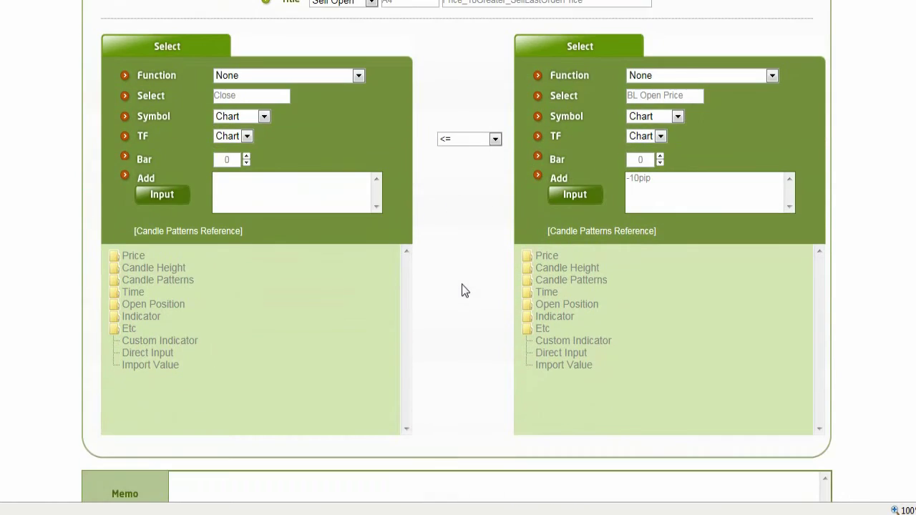
left_click(569, 305)
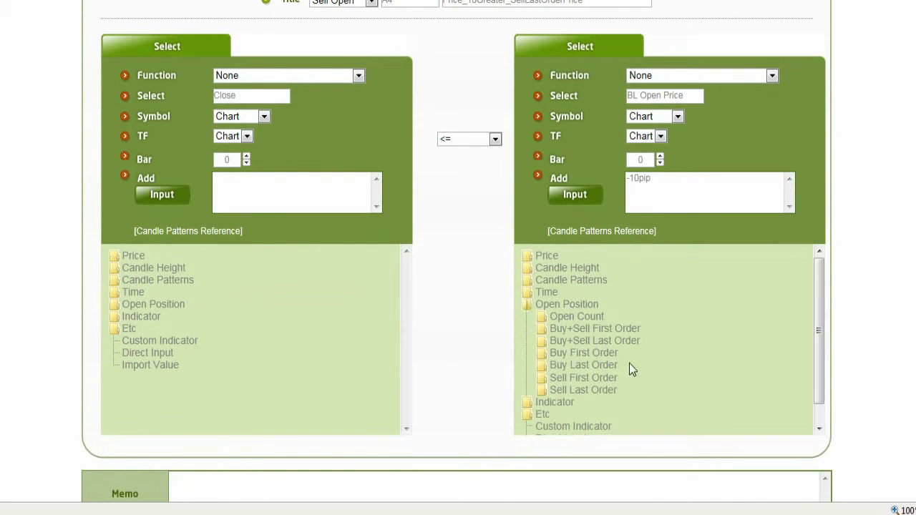
left_click(600, 390)
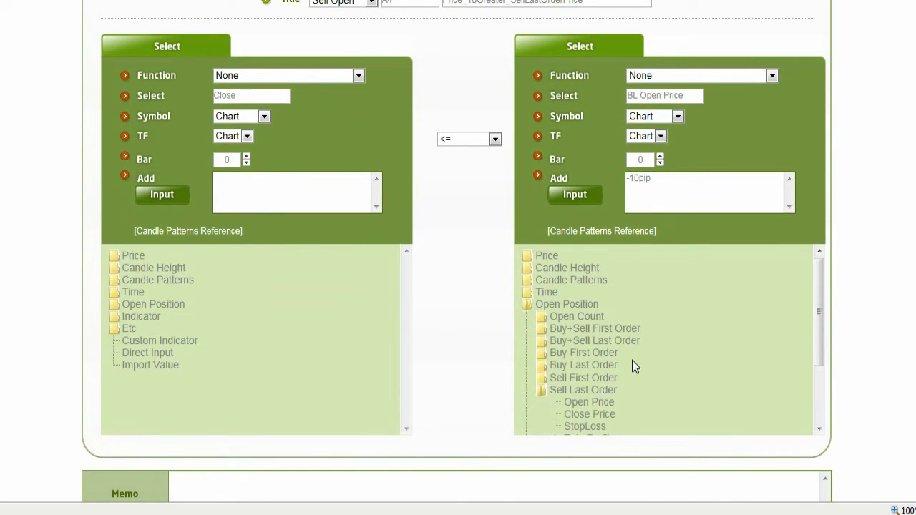
scroll(632, 360, "down", 1)
scroll(632, 360, "down", 1)
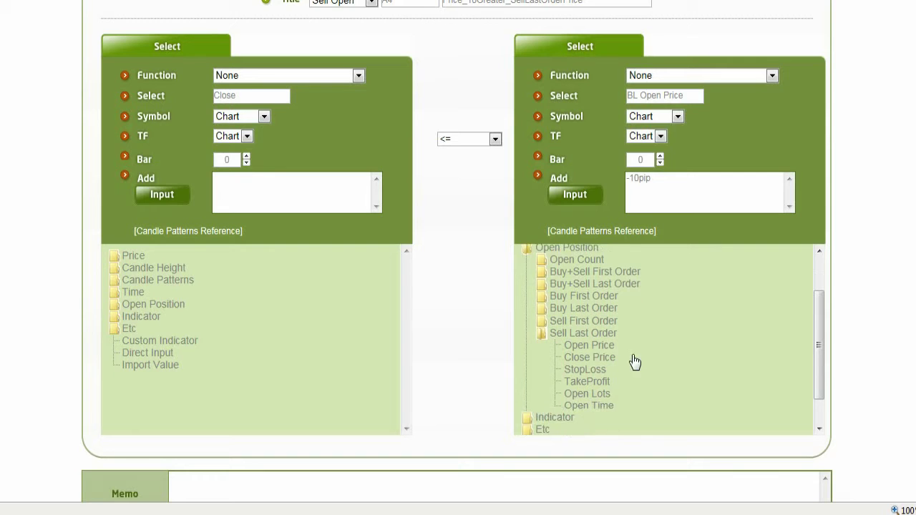
left_click(589, 345)
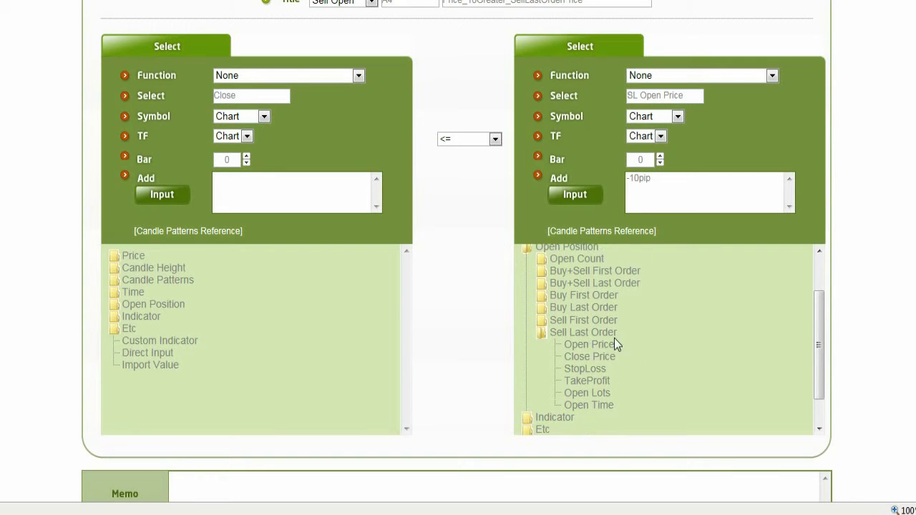
key("BackSpace")
type("+")
- Set the sell price condition's relation to >= and add it as a new entry in the save list
left_click(494, 139)
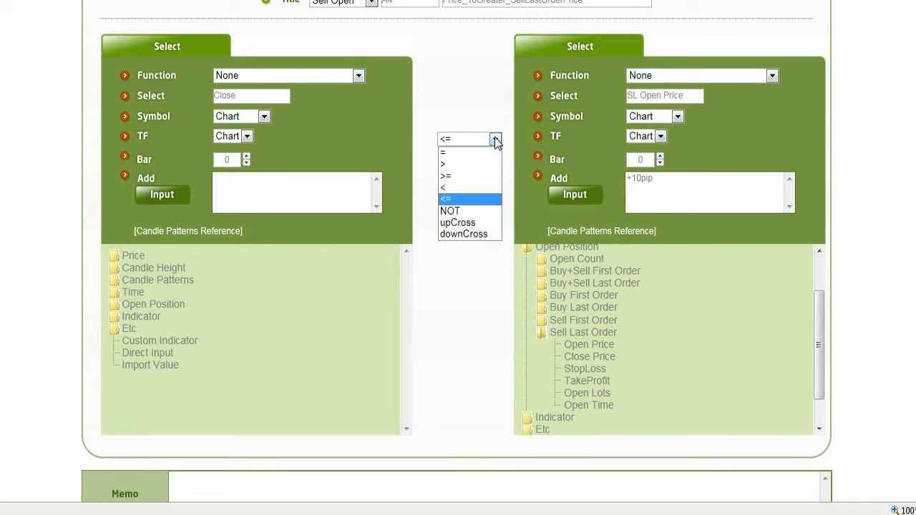
left_click(458, 176)
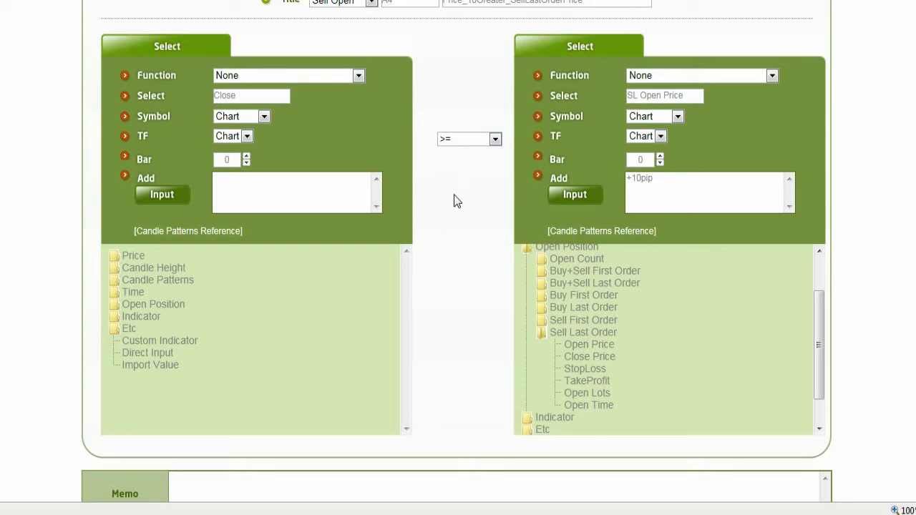
scroll(458, 199, "down", 2)
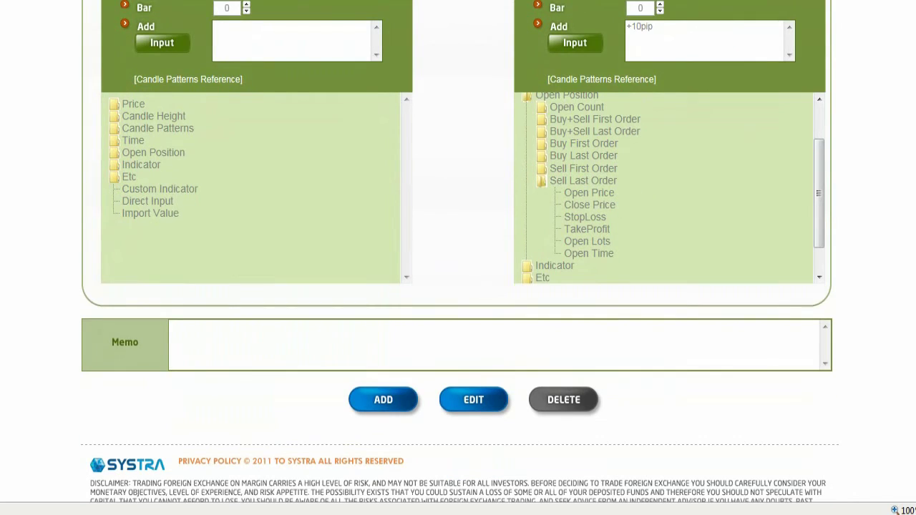
left_click(397, 402)
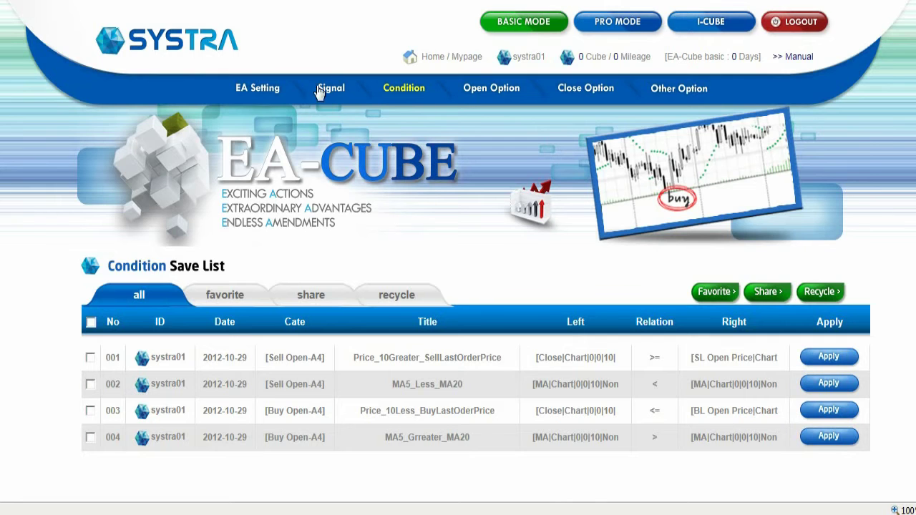
- Open the Signal settings and title a new signal with category Buy Open, group A4 and name MA5_Greater_MA20
left_click(327, 96)
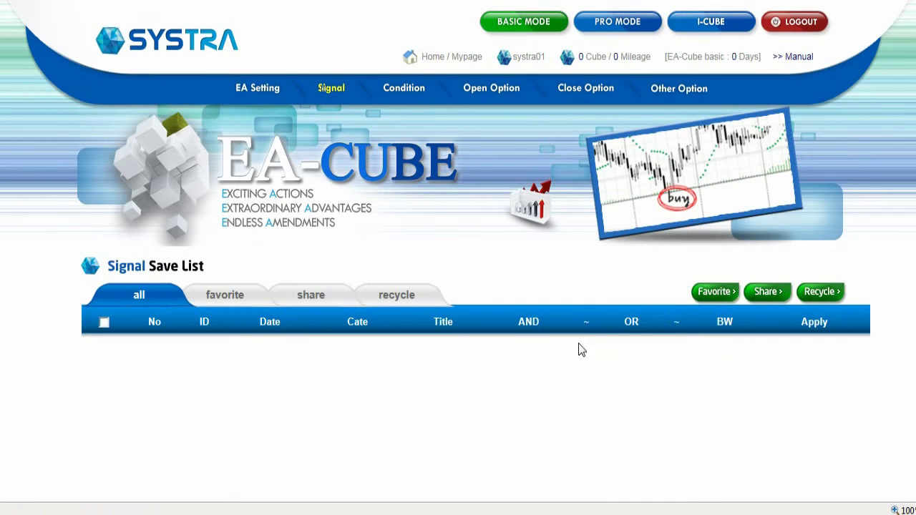
scroll(386, 374, "down", 5)
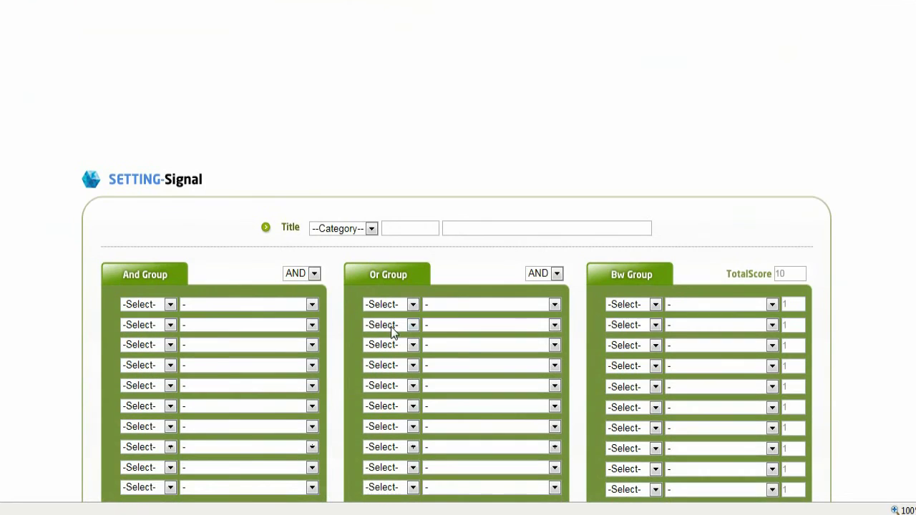
left_click(372, 228)
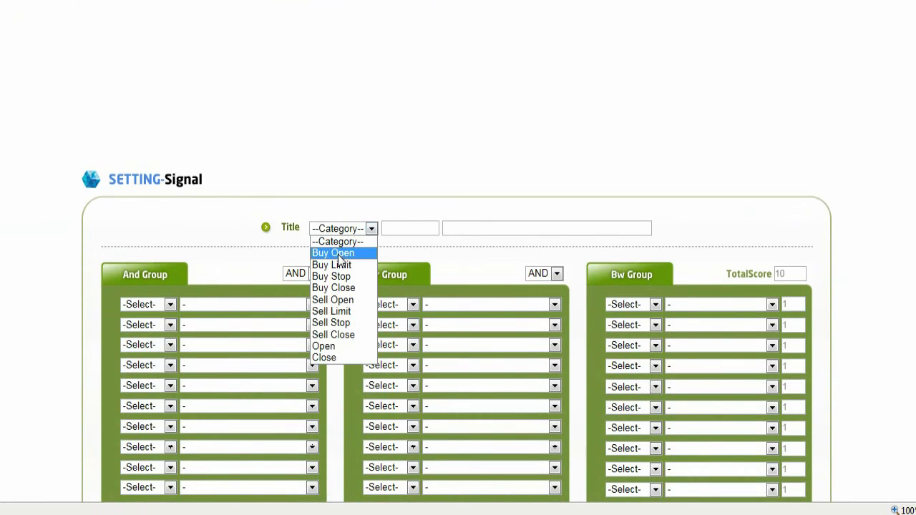
left_click(341, 251)
type("A4")
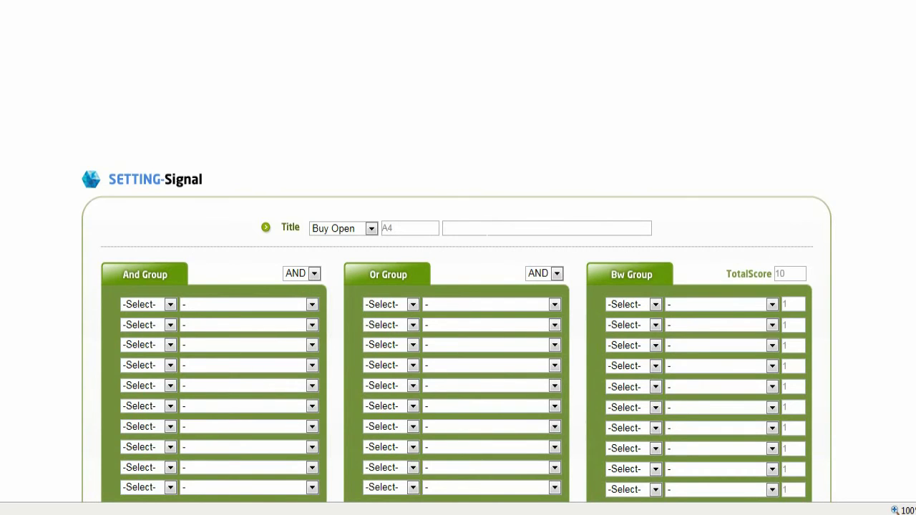
type("MA5_Greater_MA20")
- Assign the [Buy Open-A4] MA5_Grreater_MA20 condition to the signal's And Group and add the signal to the save list
left_click(170, 305)
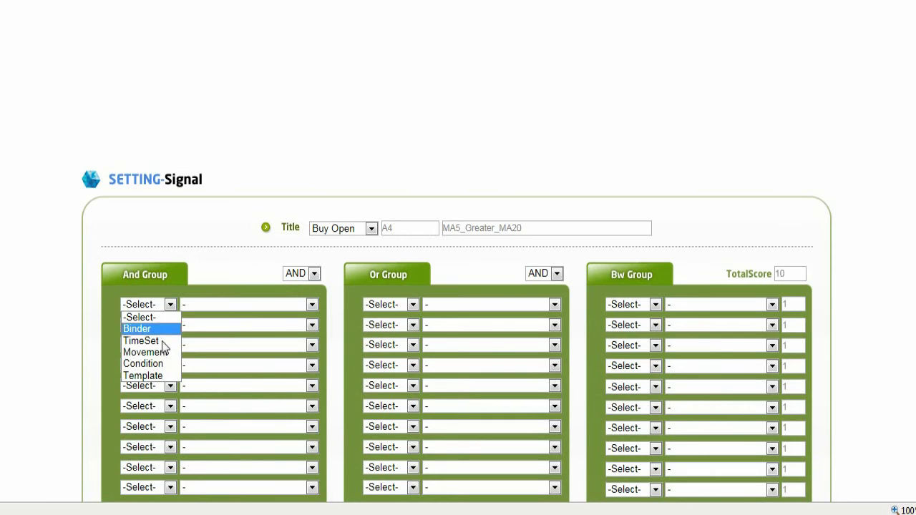
left_click(157, 367)
left_click(312, 305)
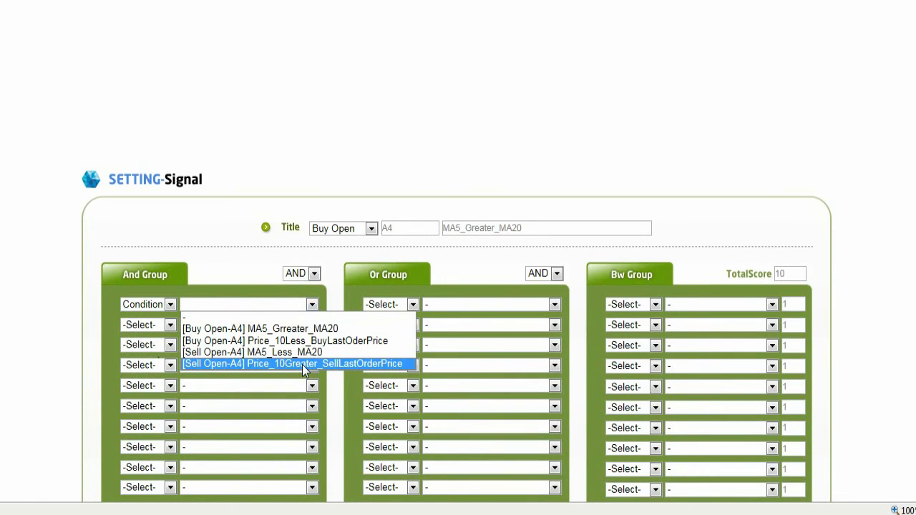
left_click(298, 328)
left_click(245, 248)
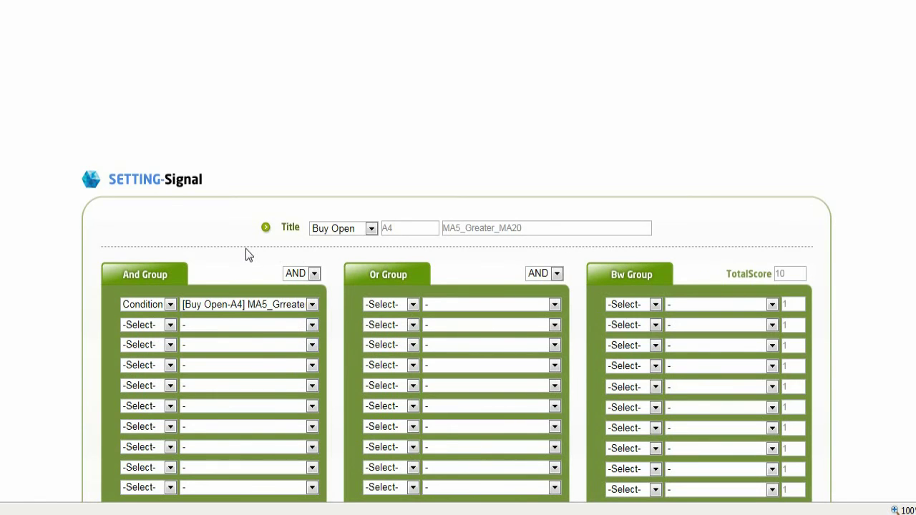
scroll(245, 251, "down", 2)
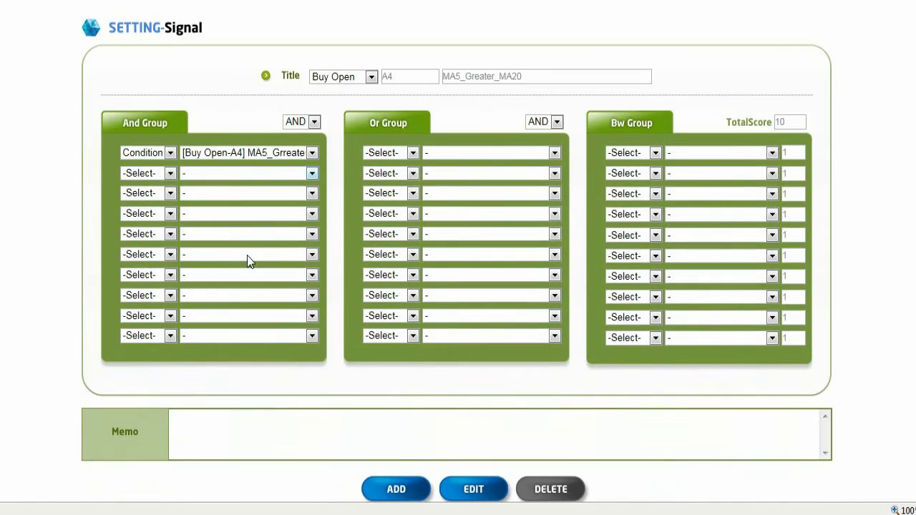
left_click(399, 490)
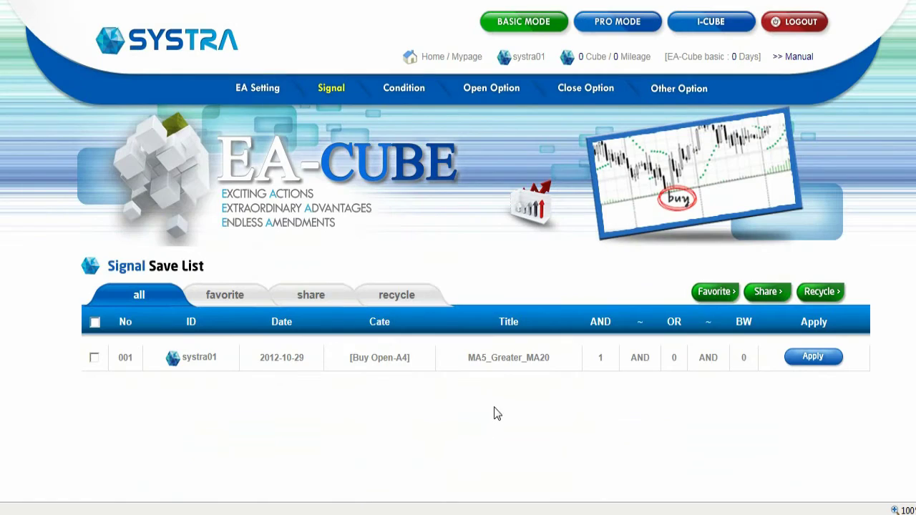
- Title a second signal with category Buy Open, group A4 and name Price_10Less_BuyLastOderPrice
scroll(497, 414, "down", 4)
left_click(371, 306)
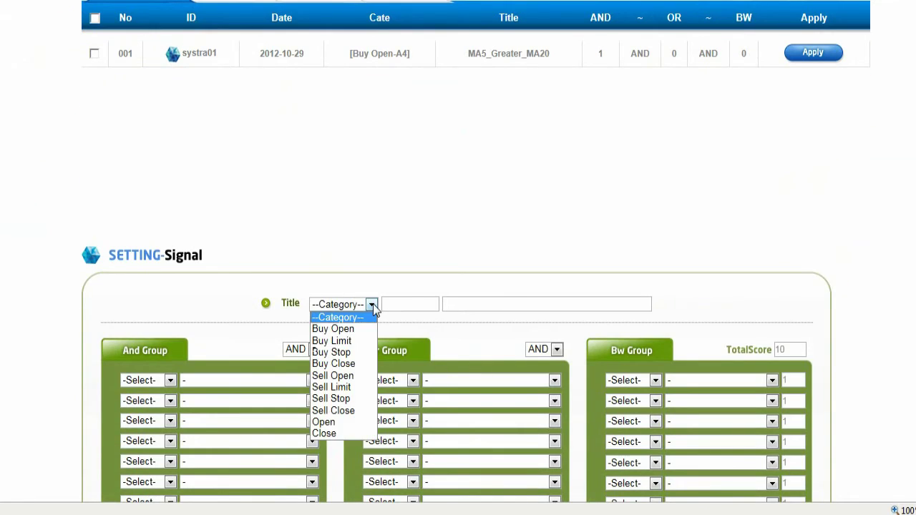
left_click(362, 336)
left_click(405, 304)
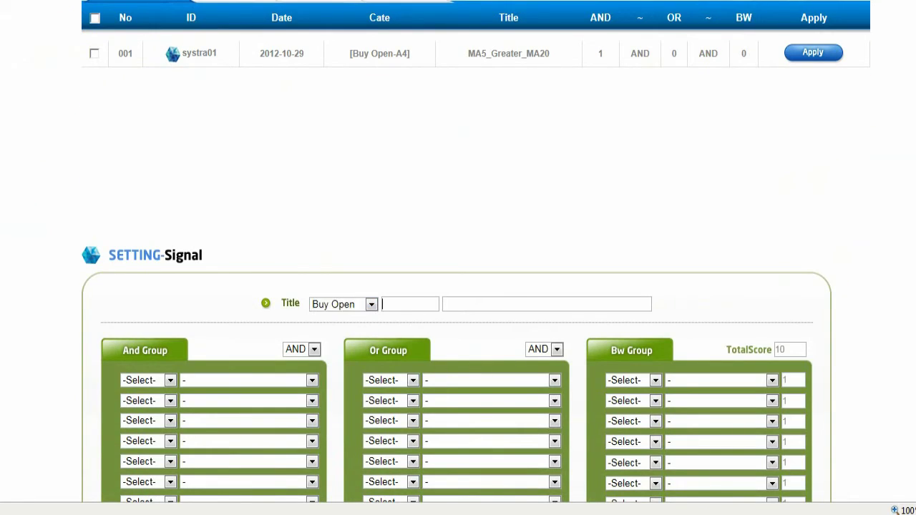
type("A4")
type("Price_10Less_BuyLastOderPrice")
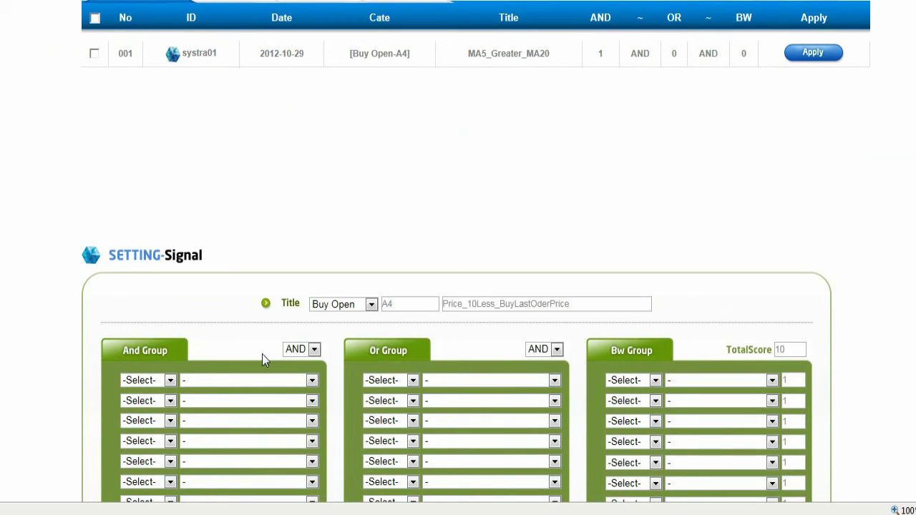
- Assign the [Buy Open-A4] Price_10Less_BuyLastOderPrice condition to the And Group and add the signal to the save list
left_click(171, 380)
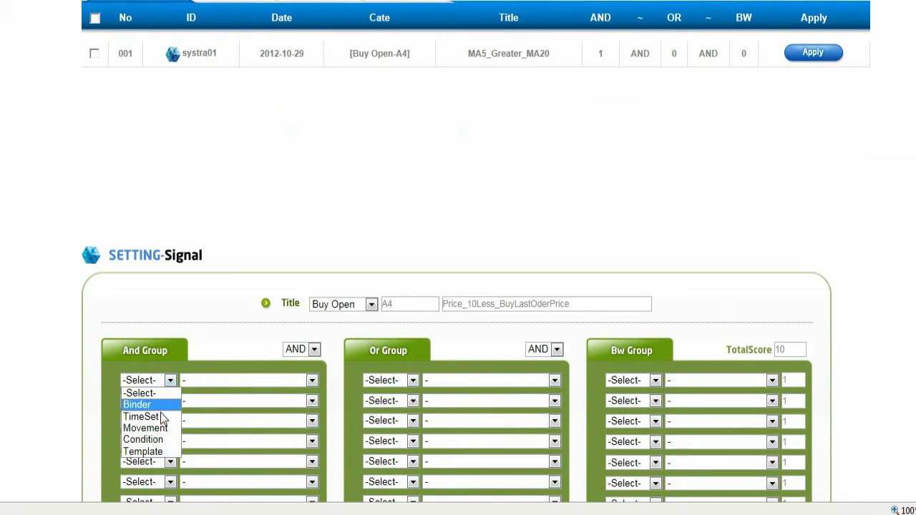
left_click(153, 439)
left_click(312, 380)
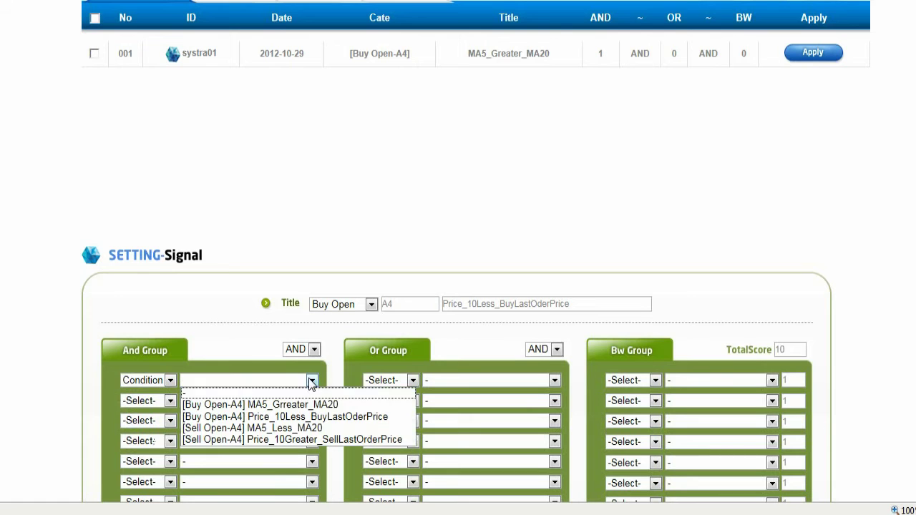
left_click(290, 416)
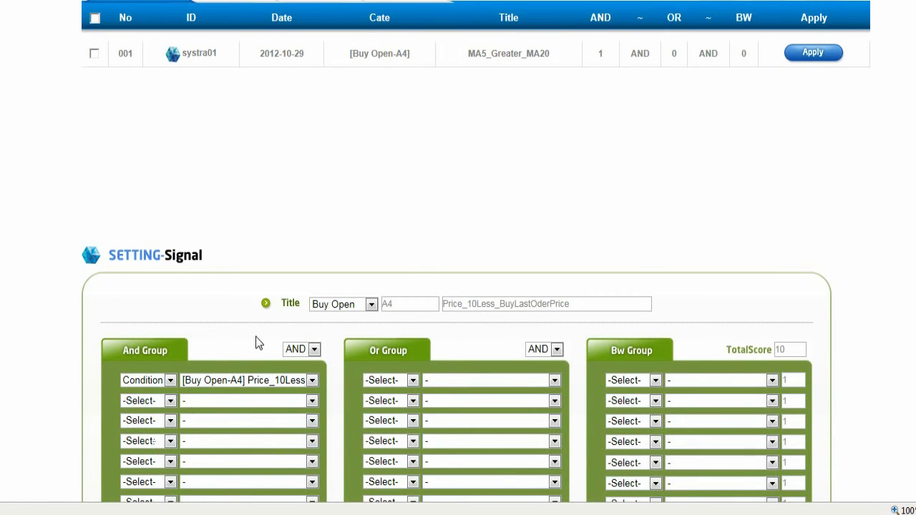
scroll(288, 366, "down", 2)
scroll(289, 368, "down", 1)
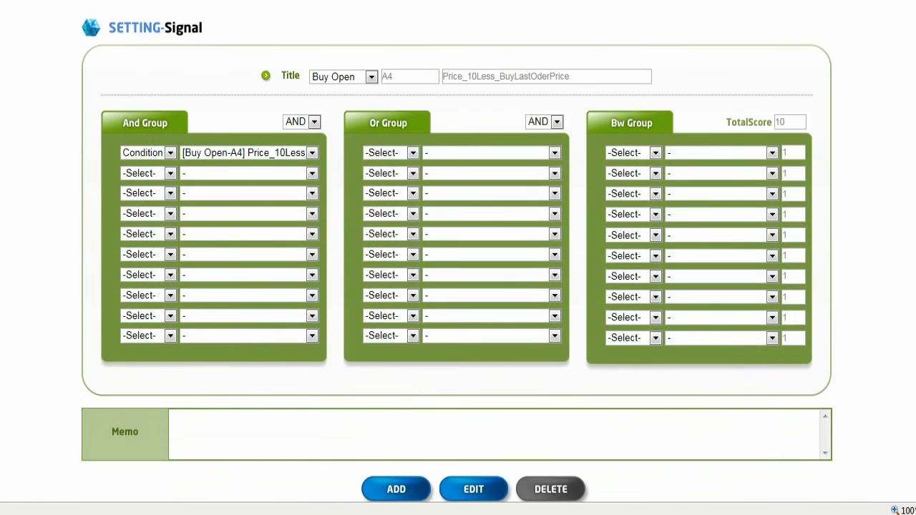
left_click(397, 489)
- Title a new signal with category Sell Open, group A4 and name MA5_Less_MA20
scroll(530, 442, "down", 4)
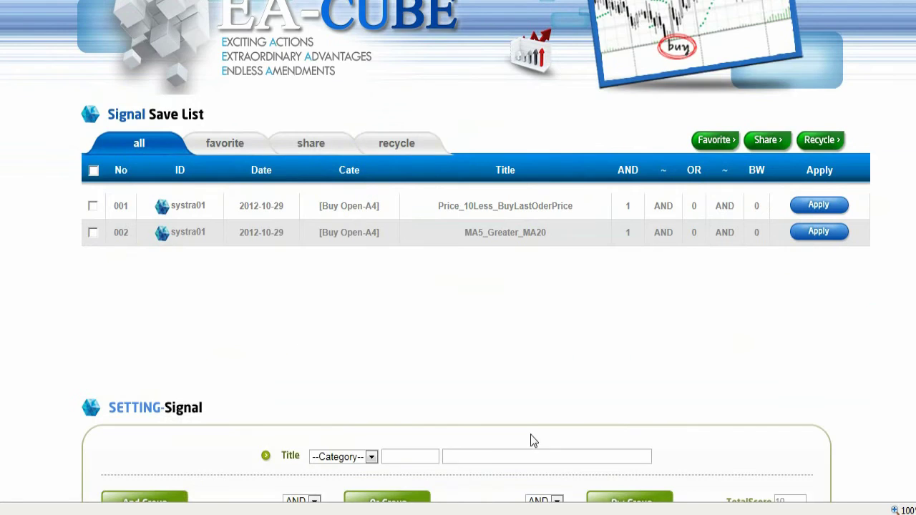
left_click(373, 306)
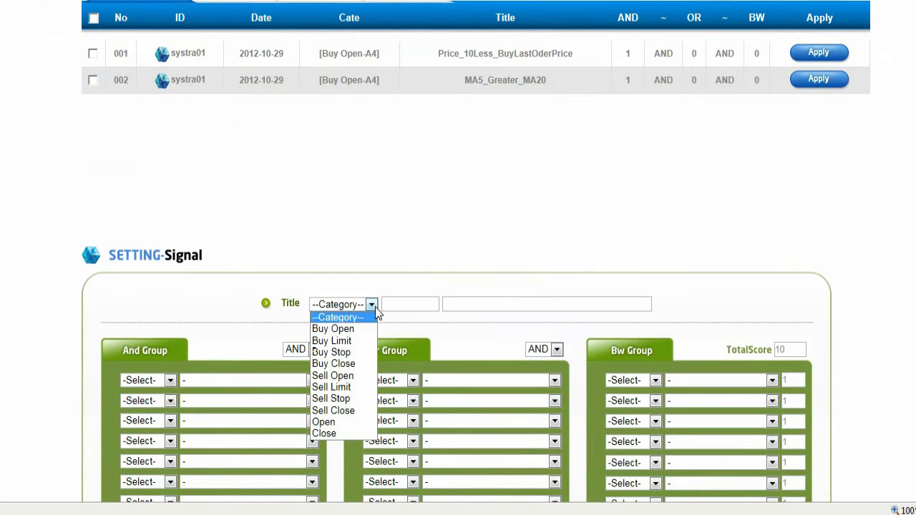
left_click(345, 376)
left_click(426, 307)
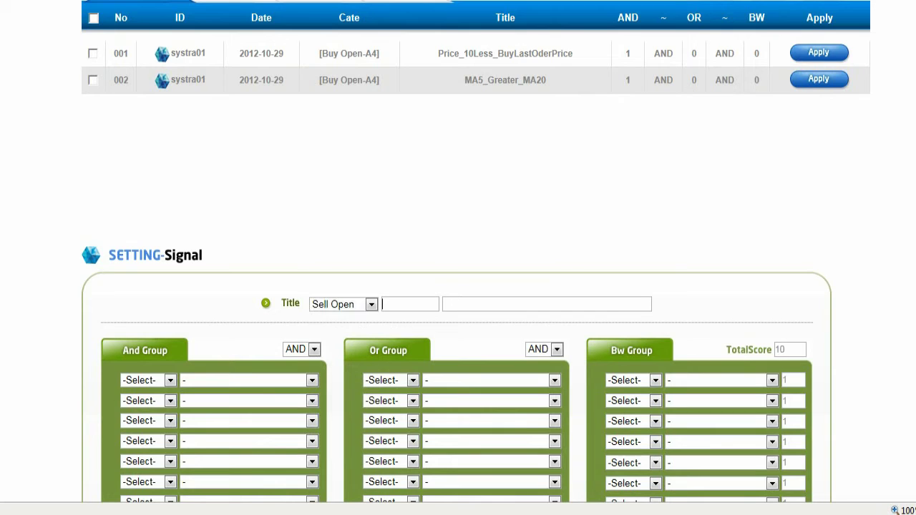
type("A4")
type("MA5_Less_MA20")
- Assign the [Sell Open-A4] MA5_Less_MA20 condition to the signal's And Group and add the signal to the save list
scroll(254, 327, "down", 2)
left_click(170, 304)
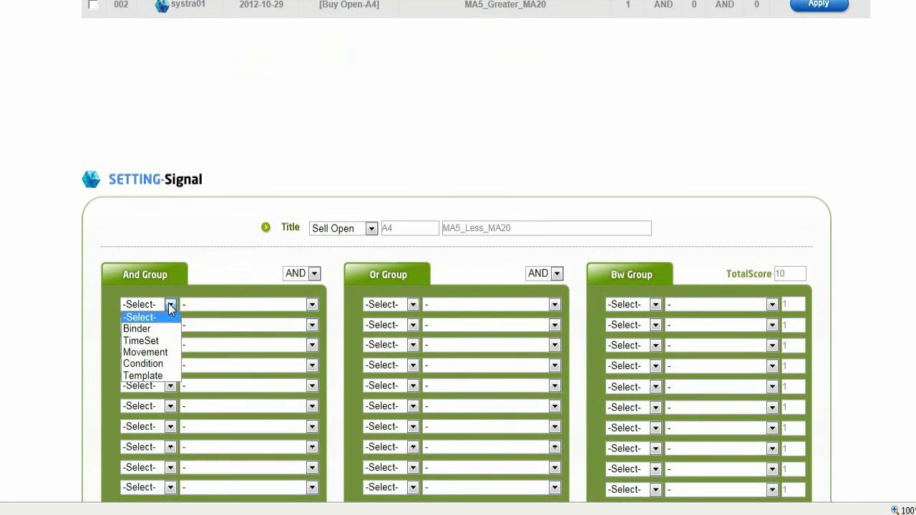
left_click(161, 366)
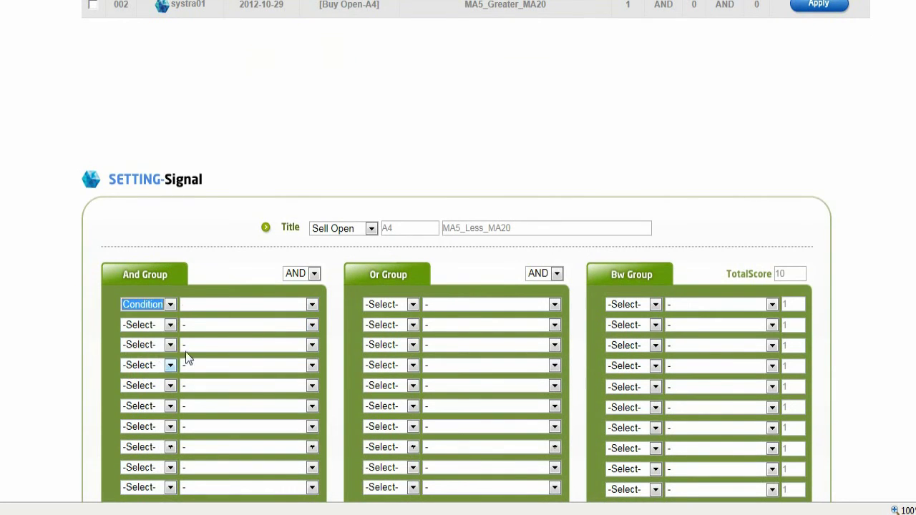
left_click(312, 305)
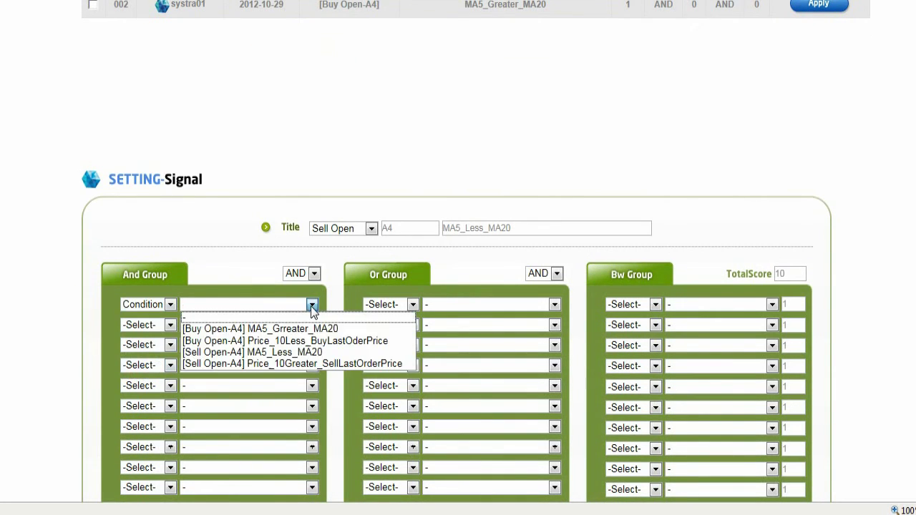
left_click(308, 352)
scroll(336, 179, "down", 3)
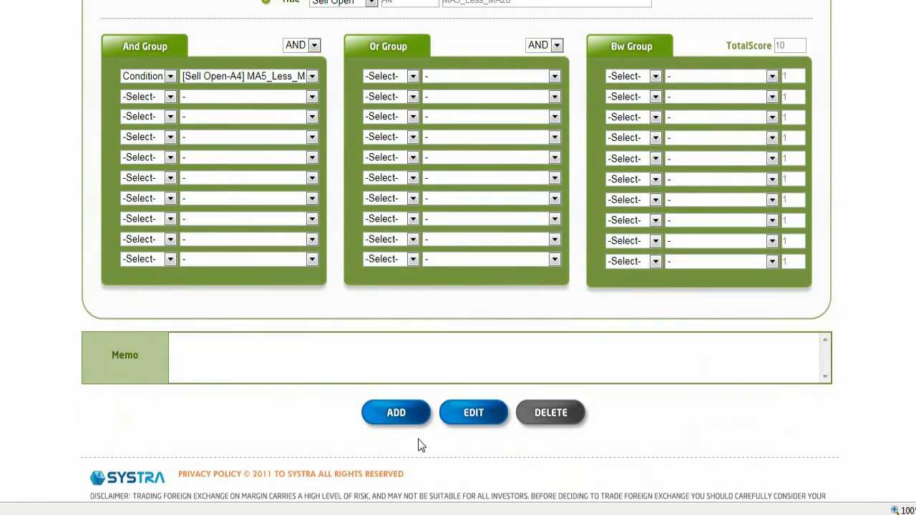
left_click(409, 421)
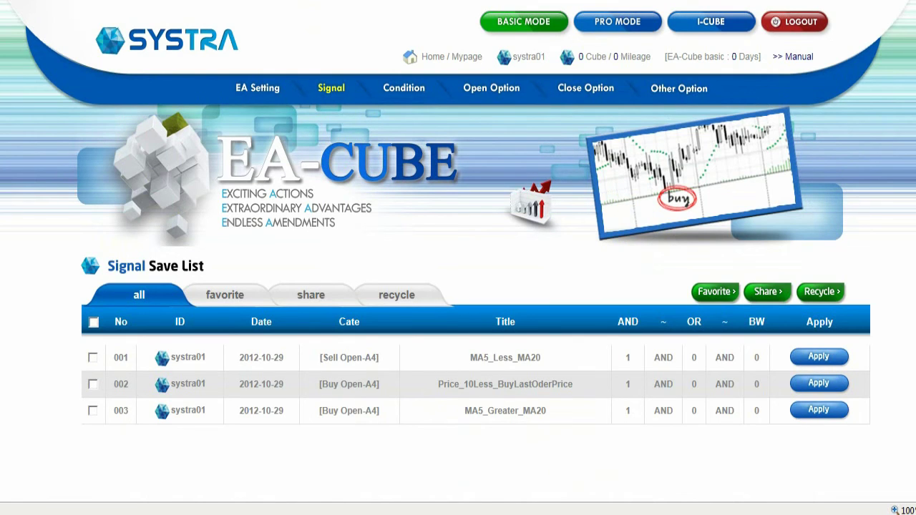
- Title another signal with category Sell Open, group A4 and name Price_10Greater_SellLastOrderPrice
scroll(517, 449, "down", 3)
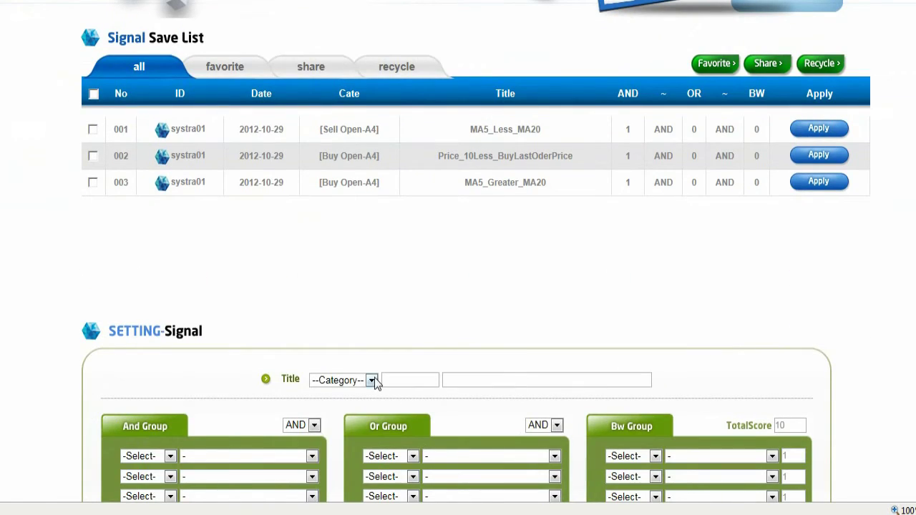
left_click(371, 380)
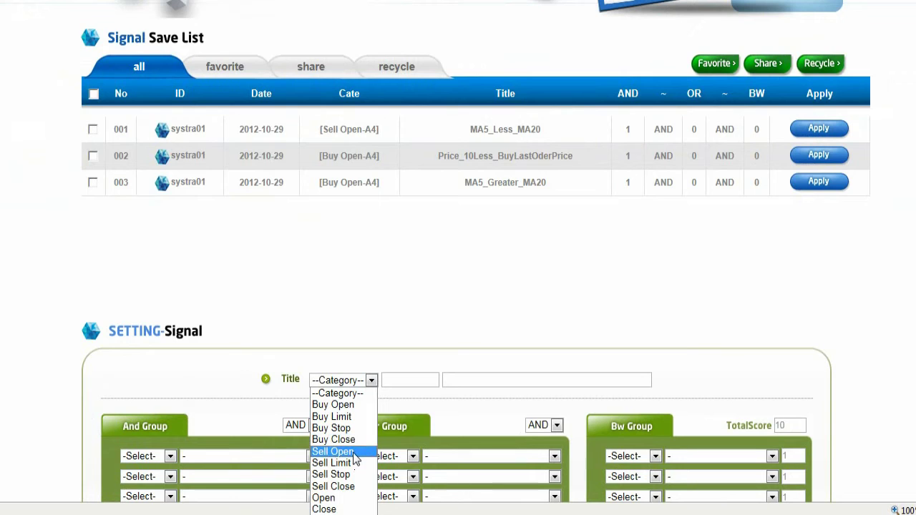
left_click(353, 452)
left_click(390, 380)
type("A4")
left_click(507, 380)
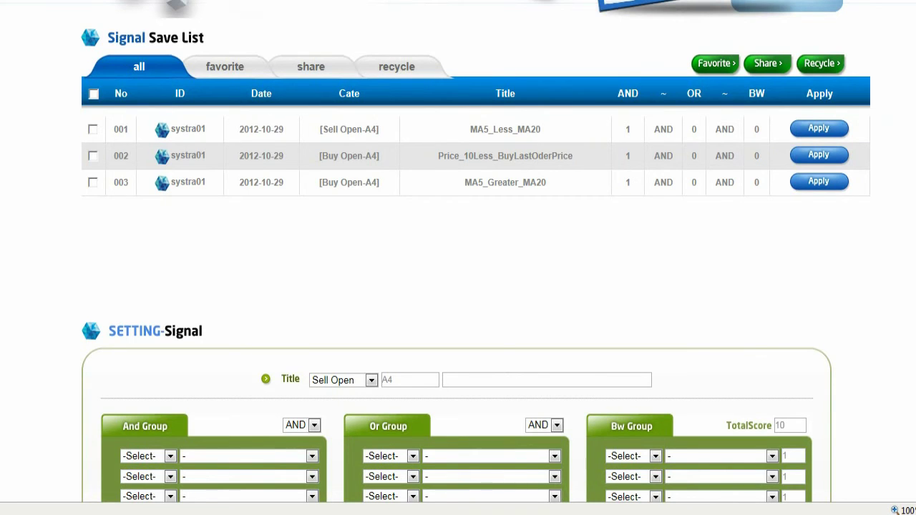
type("Price_10Greater_SellLastOrderPrice")
- Assign the [Sell Open-A4] Price_10Greater_SellLastOrderPrice condition to the And Group and add the signal to the save list
scroll(520, 308, "down", 5)
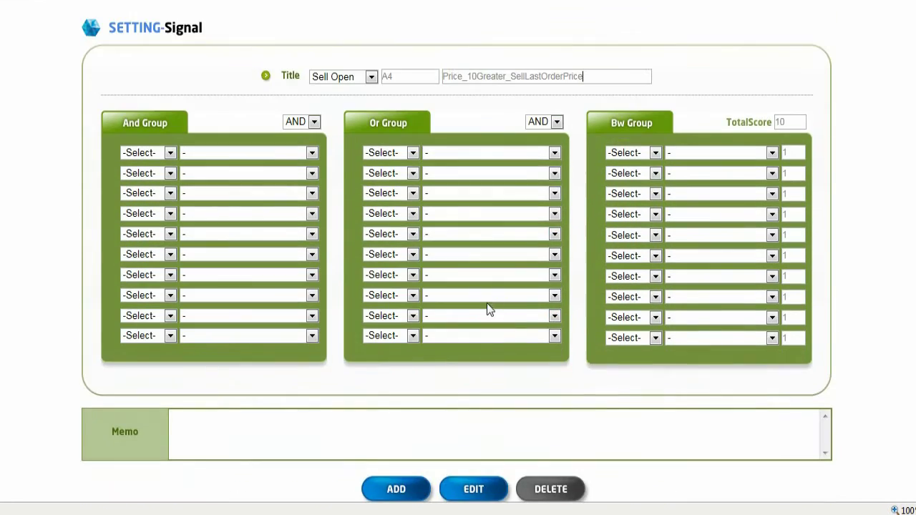
left_click(166, 152)
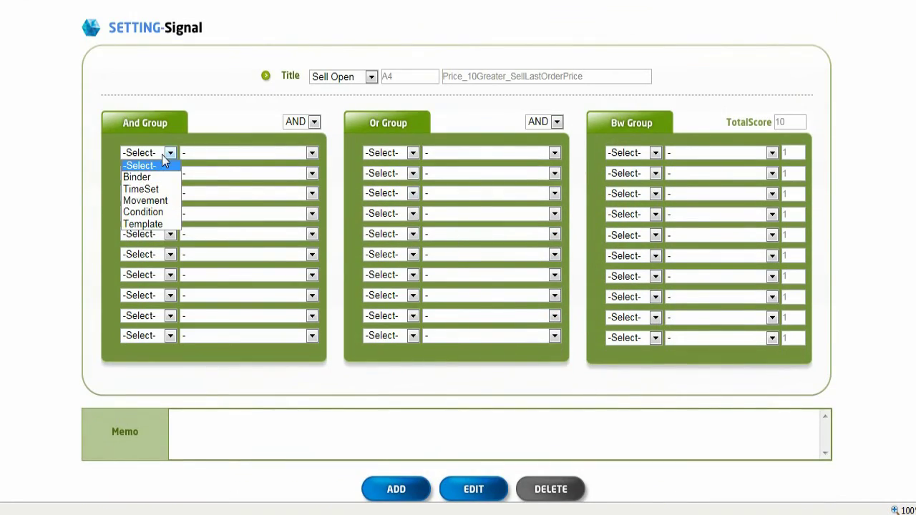
left_click(156, 211)
left_click(292, 152)
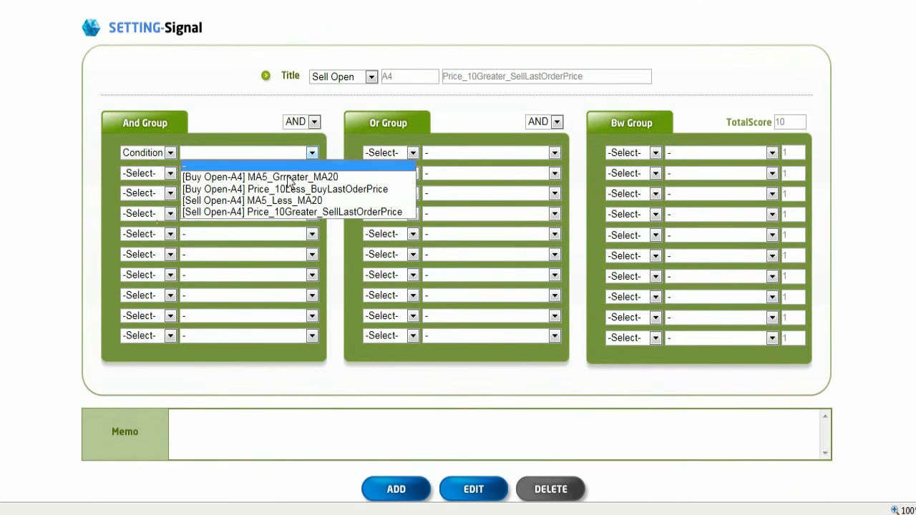
left_click(283, 211)
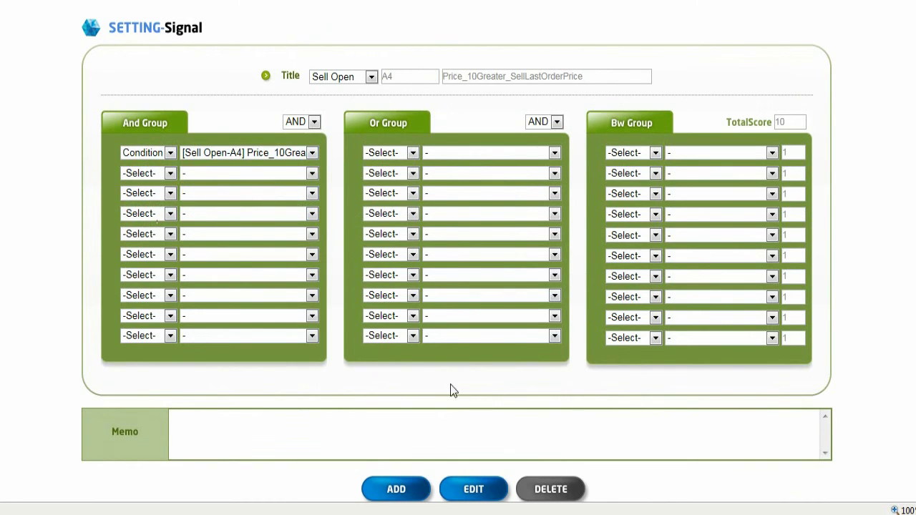
left_click(411, 489)
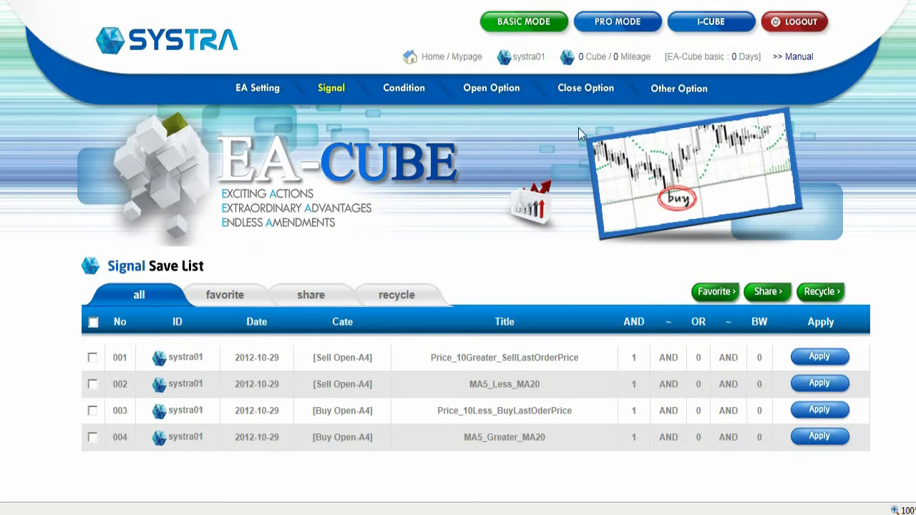
- Title a new Open Option with category Open, group A4 and name Martingale_Start_0.1_2
left_click(498, 96)
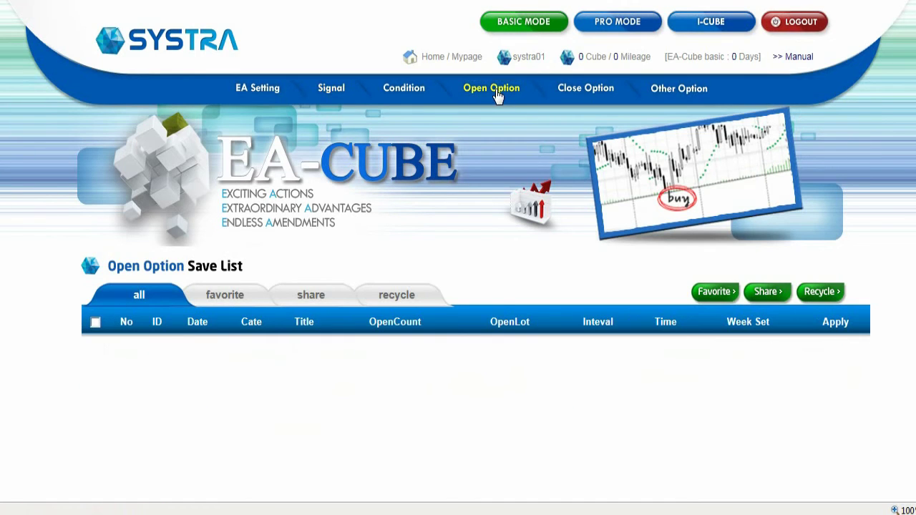
scroll(499, 107, "down", 2)
scroll(498, 107, "down", 10)
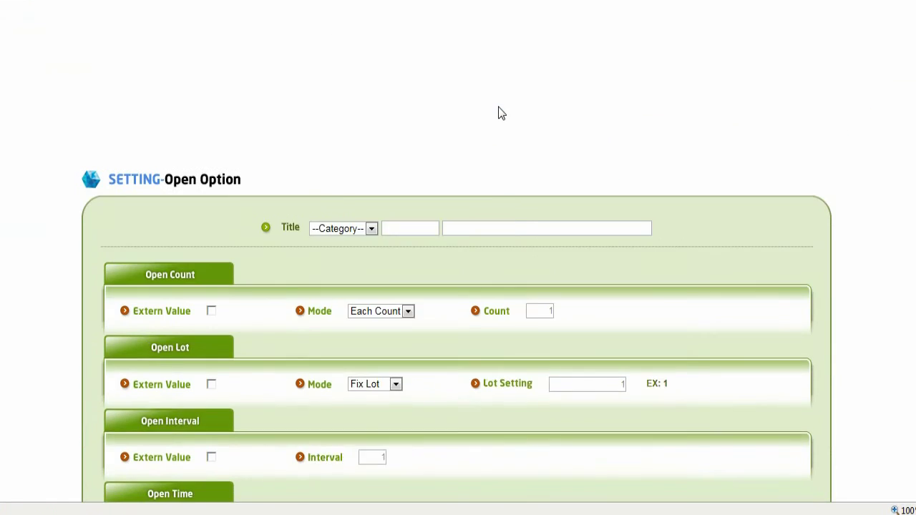
left_click(376, 154)
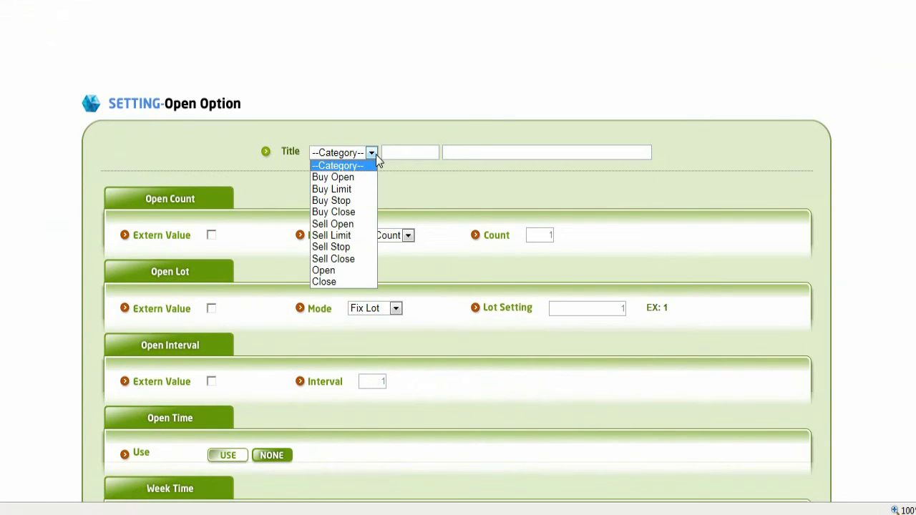
left_click(337, 272)
left_click(424, 154)
type("A4")
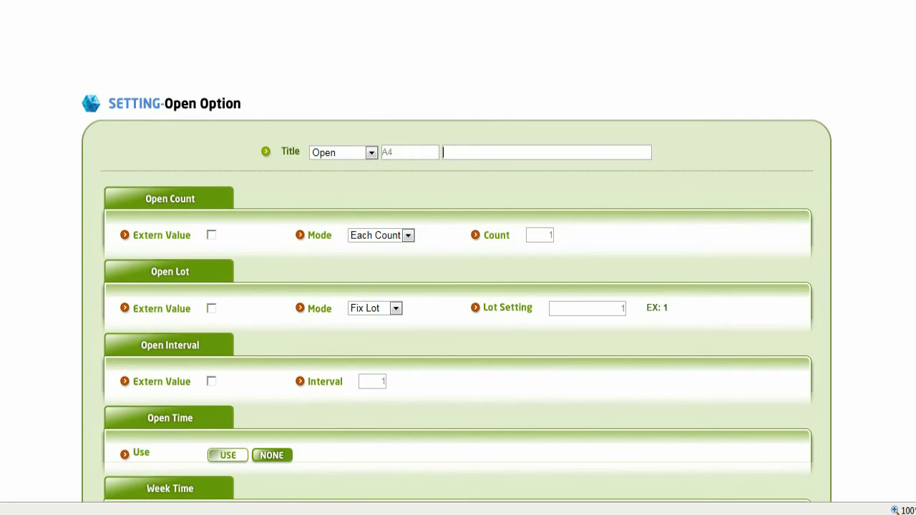
type("Martingale_Start_0.1_2")
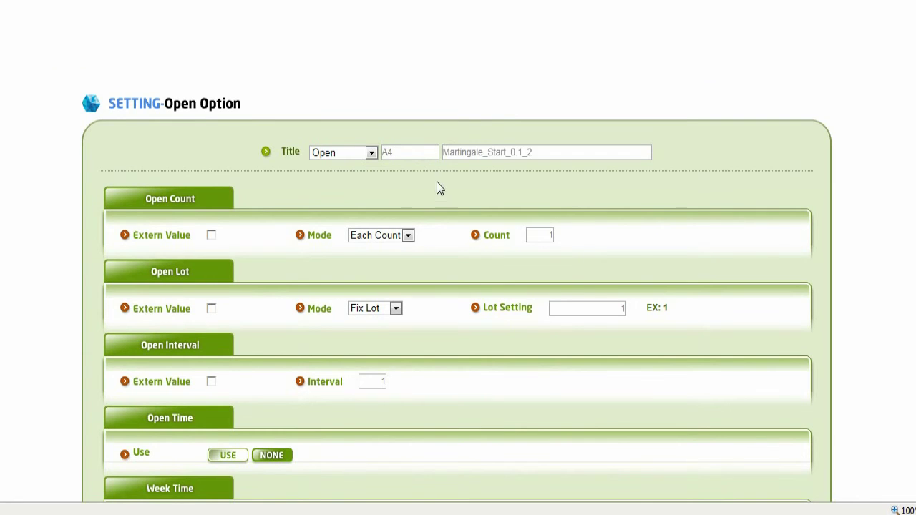
- Set the Open Count mode to Total Count with a count of 10
left_click(408, 236)
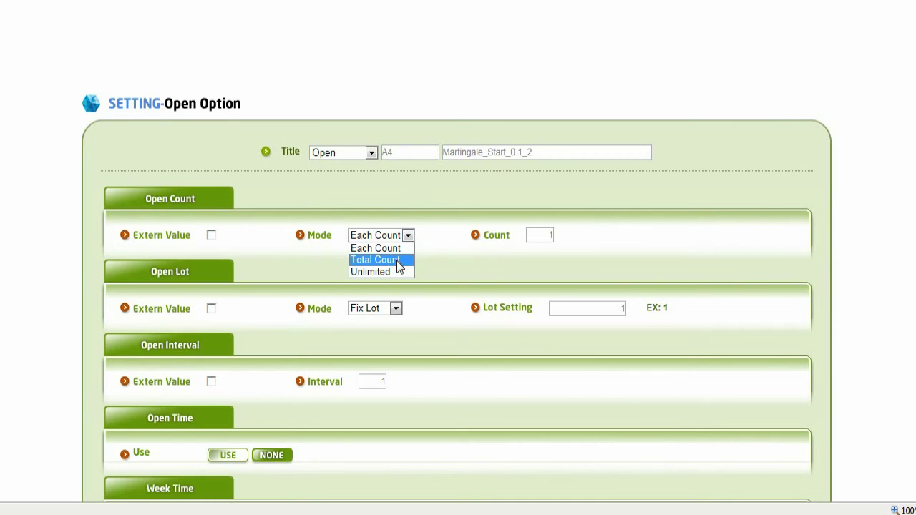
left_click(399, 261)
key("Tab")
type("10")
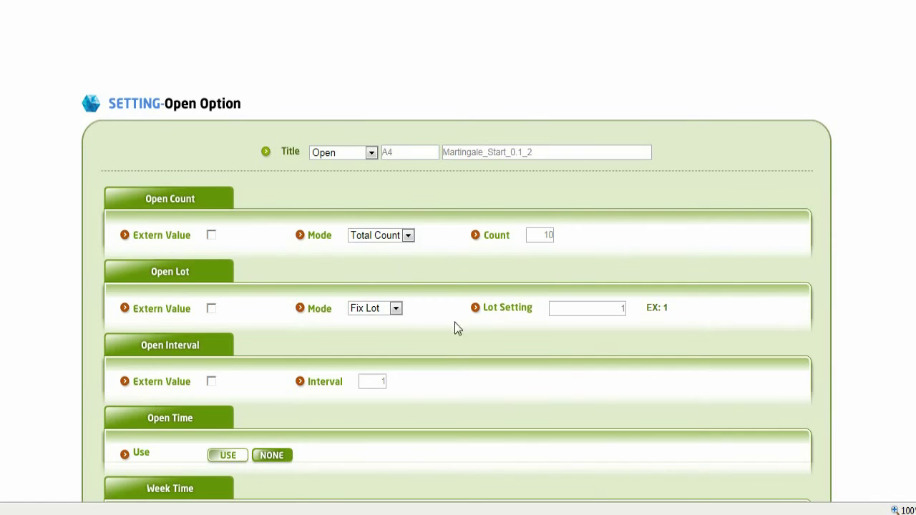
- Set the Open Lot mode to Multi Lot with lot setting 0.1,2 and add the open option to the save list
left_click(398, 307)
left_click(386, 347)
key("Tab")
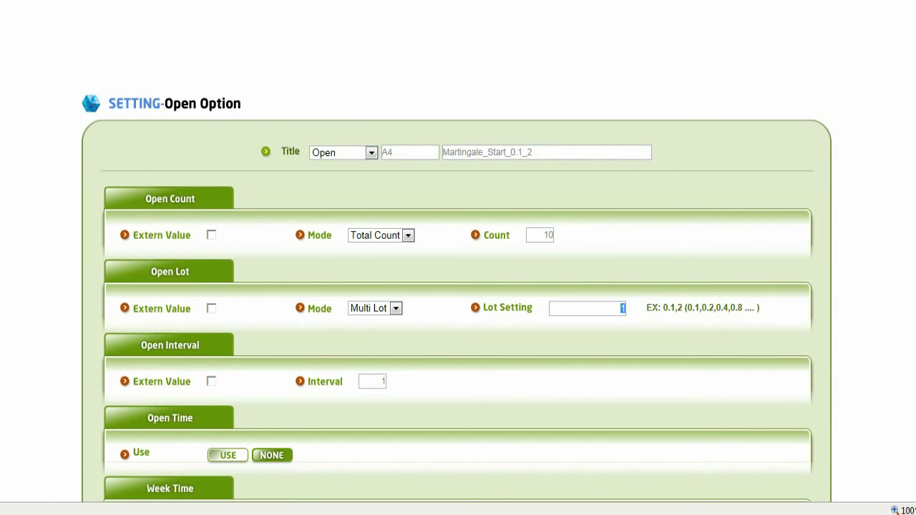
key("BackSpace")
type("0.1,2")
scroll(867, 308, "down", 2)
scroll(867, 310, "down", 3)
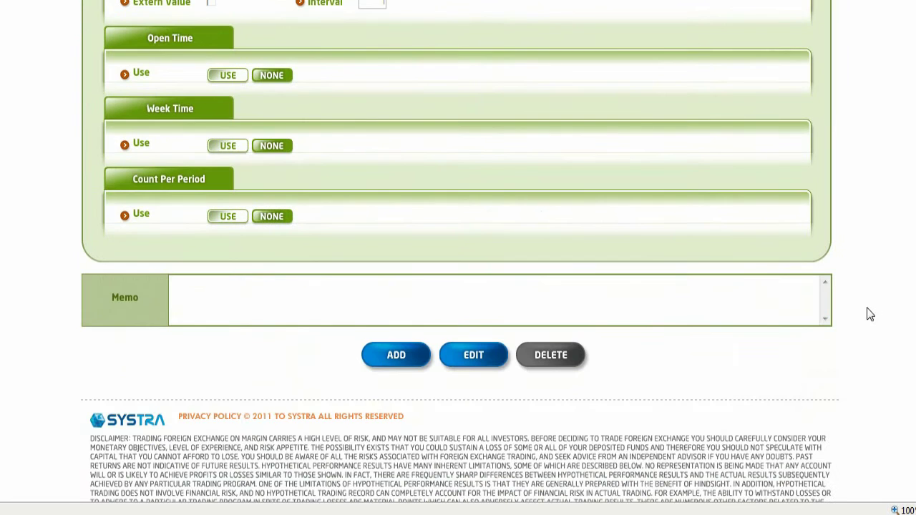
left_click(398, 358)
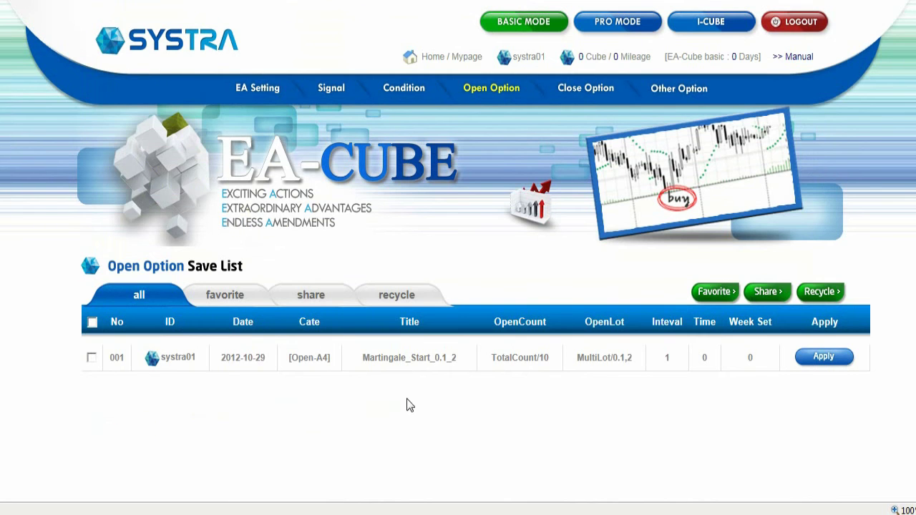
- Title a new Close Option with category Close, group A4 and name Pf=$100_SL=$500
left_click(604, 97)
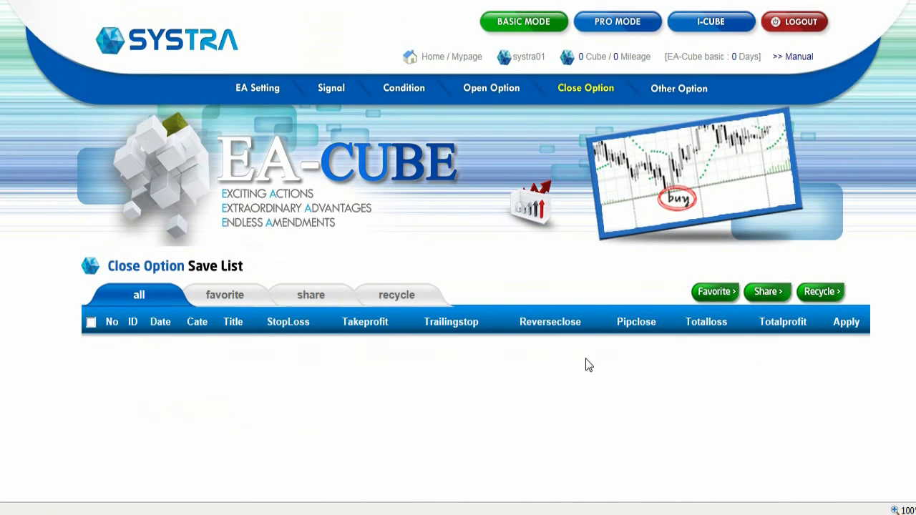
scroll(555, 361, "down", 5)
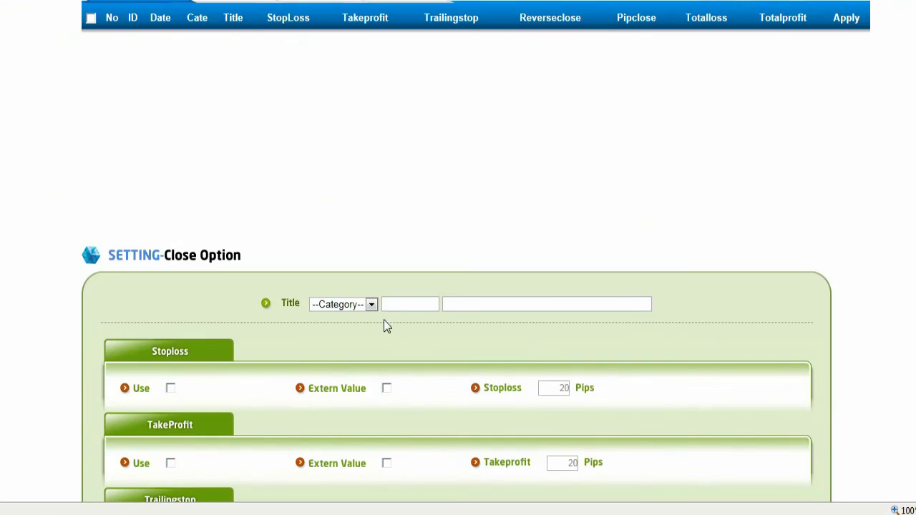
left_click(372, 305)
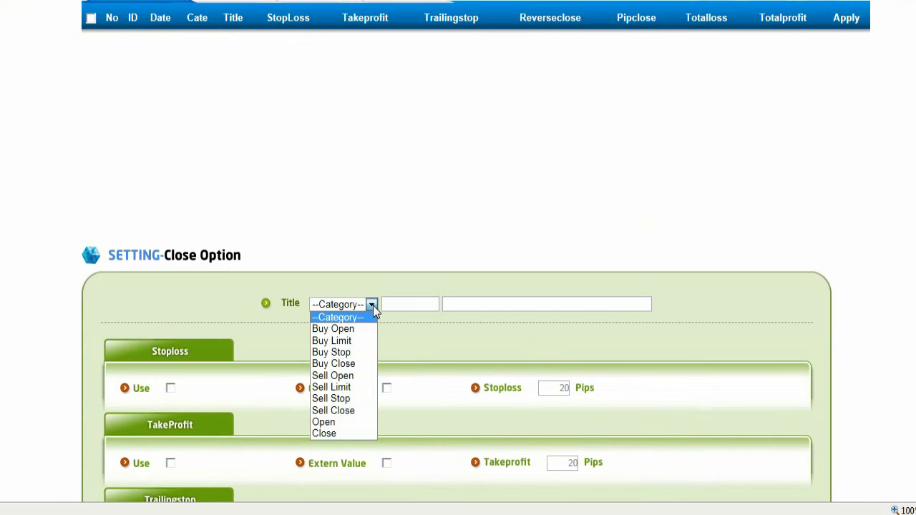
left_click(325, 434)
left_click(418, 308)
type("A4")
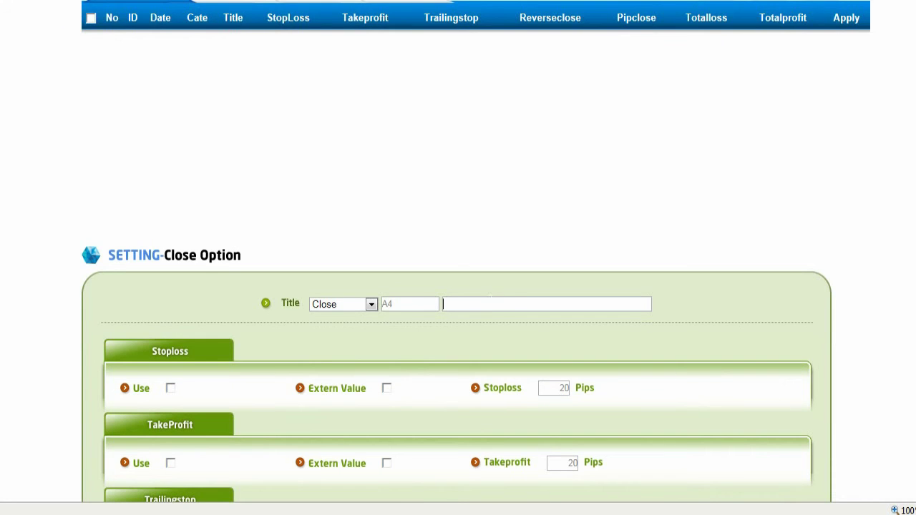
type("Pf=$100_SL=$500")
- Enable Total Profit for the close option and set its take profit to 100 $
scroll(425, 346, "down", 7)
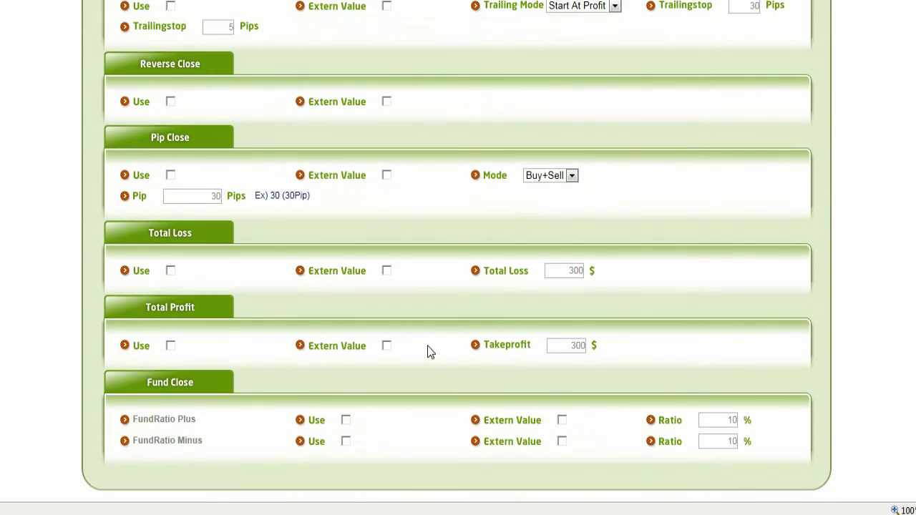
left_click(171, 346)
double_click(576, 345)
key("BackSpace")
type("100")
- Enable Total Loss at 500 $ and add the close option to the save list
left_click(170, 271)
double_click(576, 272)
type("500")
scroll(859, 204, "down", 5)
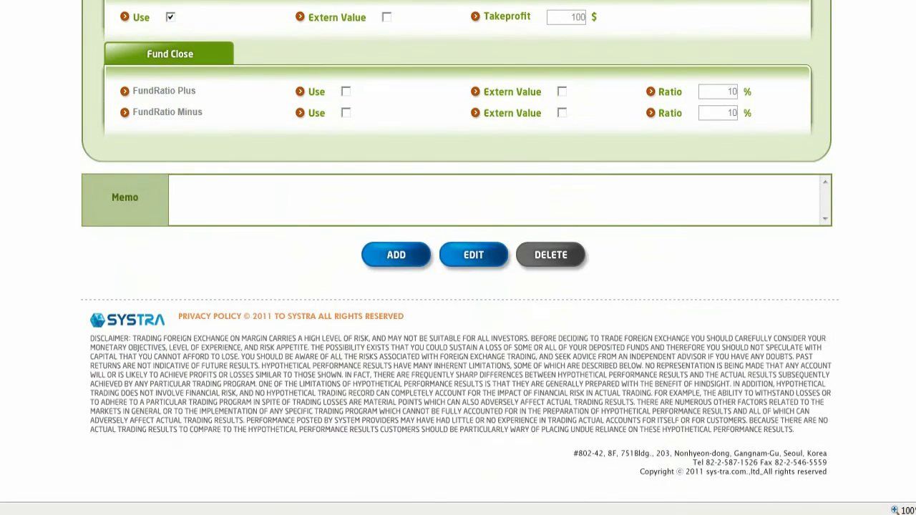
left_click(397, 257)
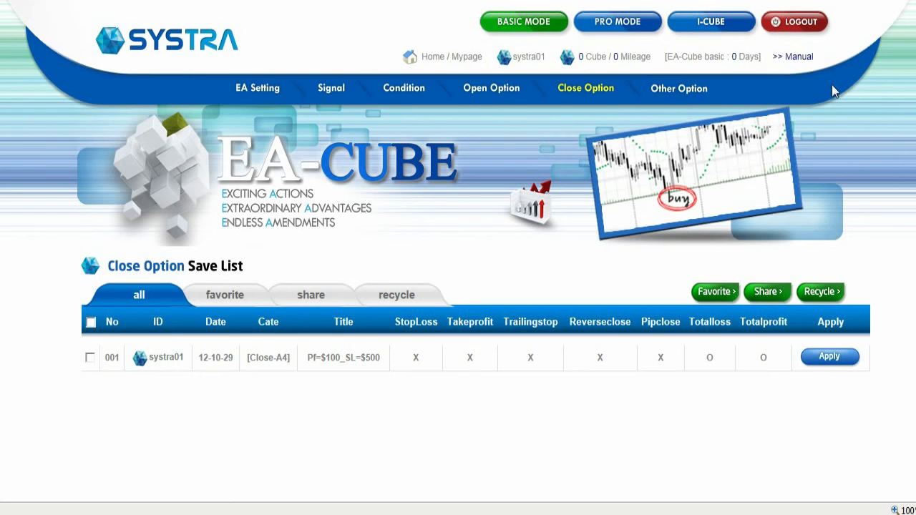
- Title a new EA setting with group A4 and name MA_With_Martingale
left_click(262, 91)
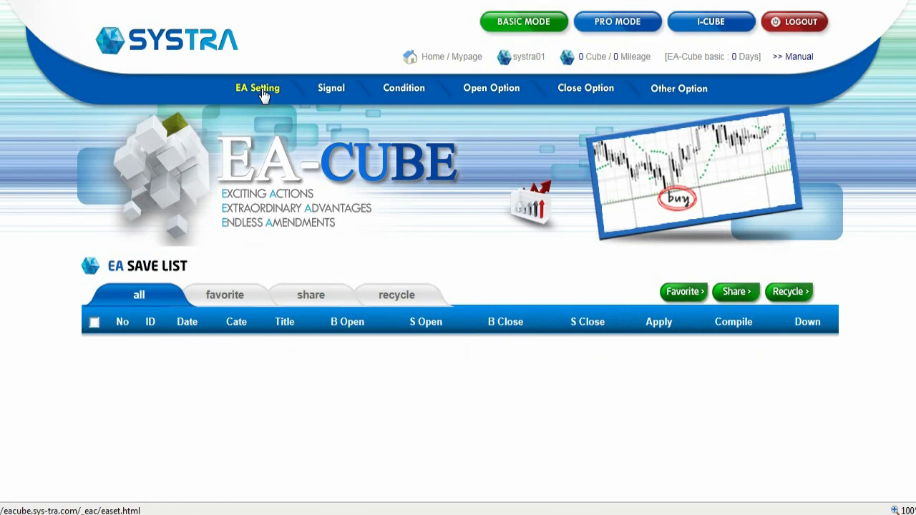
scroll(344, 372, "down", 5)
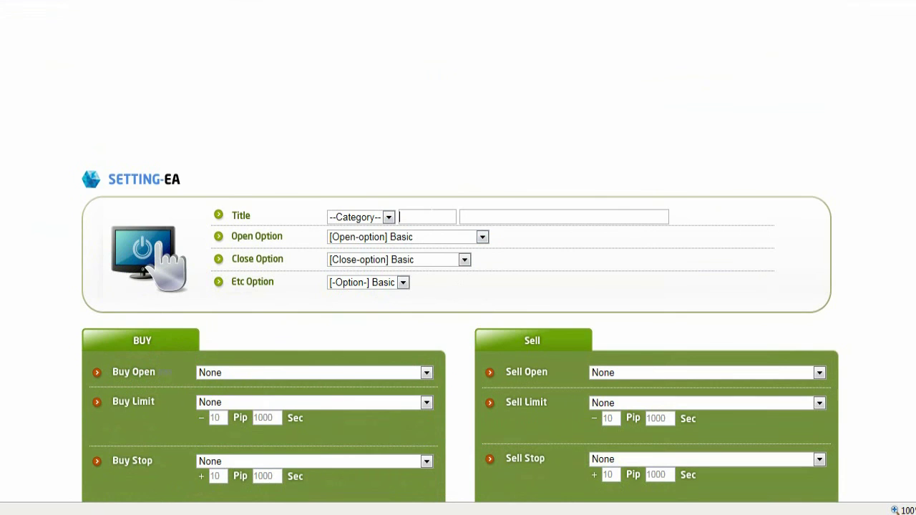
type("A4")
left_click(495, 216)
type("MA_With_Martingale")
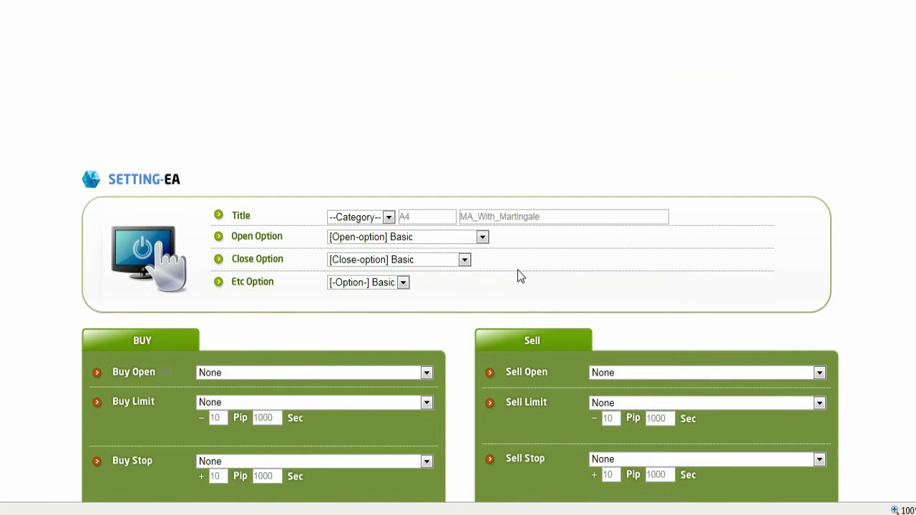
- Assign the A4 Martingale_Start_0.1_2 open option and the A4 Pf=$100_SL=$500 close option to the EA
left_click(482, 237)
left_click(463, 274)
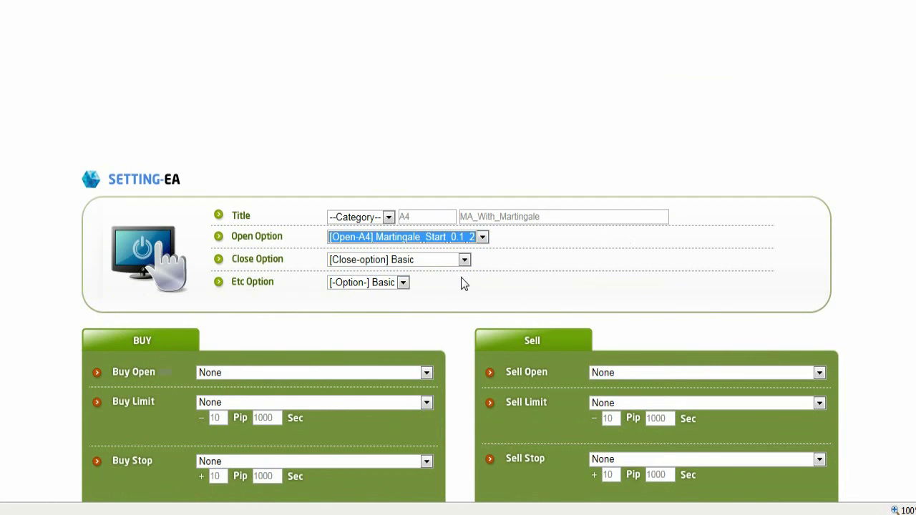
left_click(463, 262)
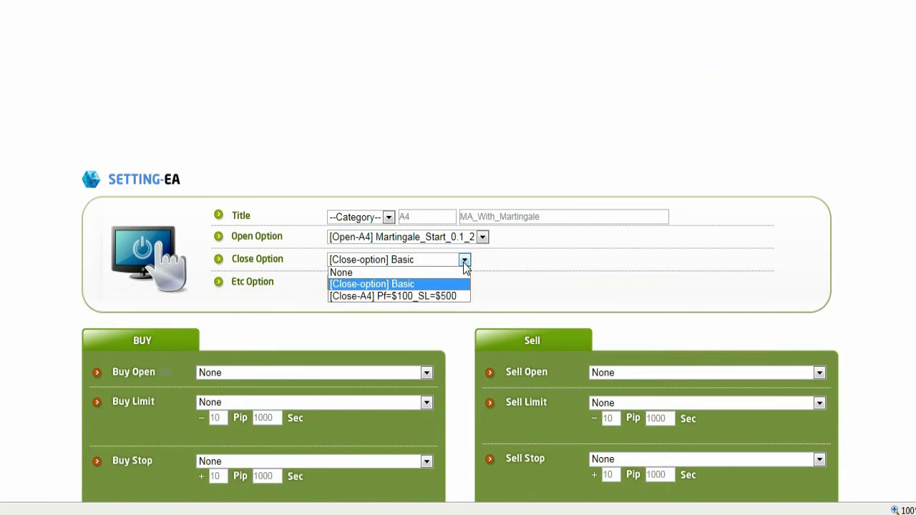
left_click(457, 296)
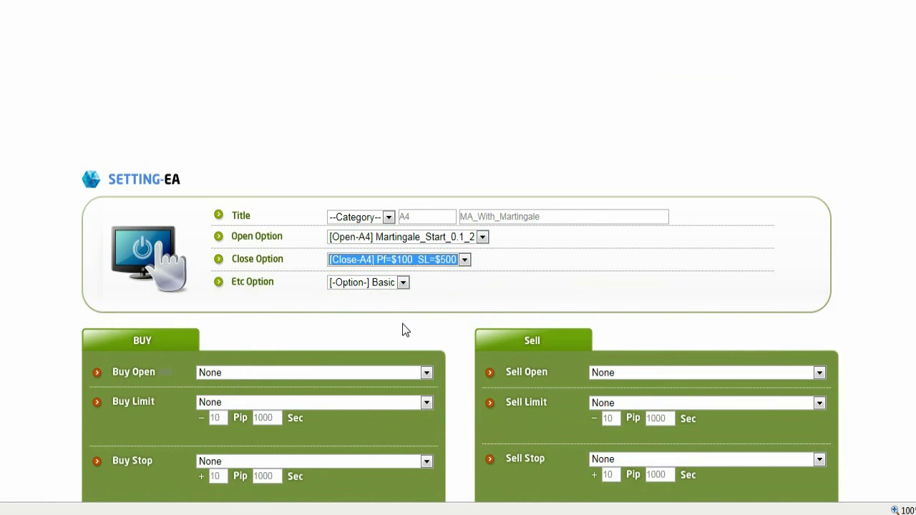
left_click(403, 324)
- Set the EA's Buy Open signal to MA5_Greater_MA20 and its Buy ReOpen signal to Price_10Less_BuyLastOderPrice
scroll(408, 330, "down", 4)
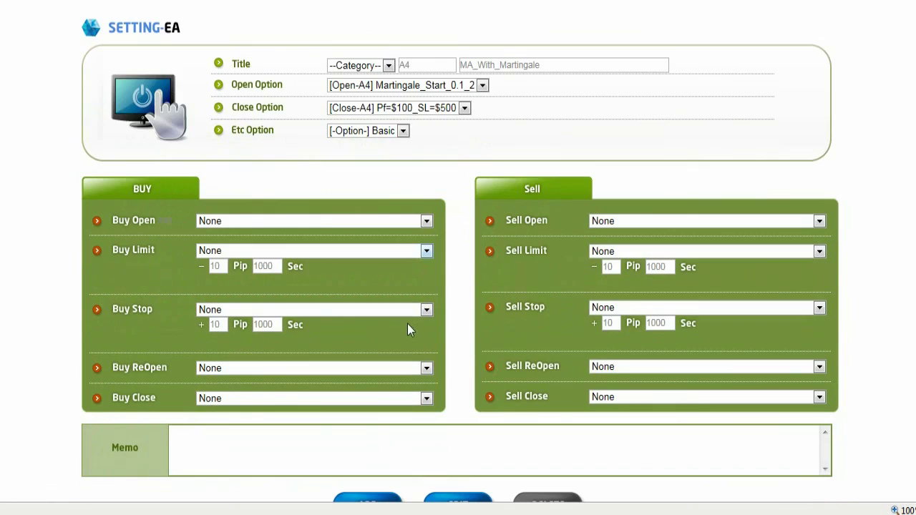
left_click(426, 224)
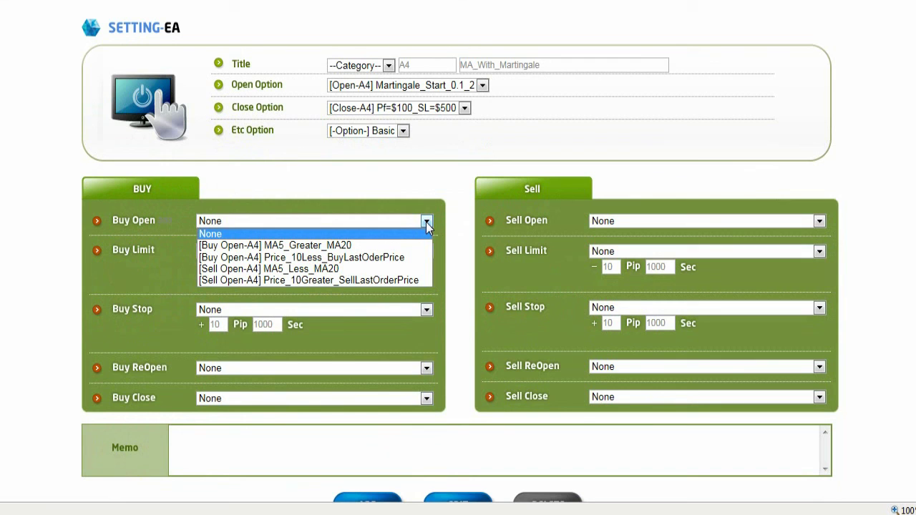
left_click(383, 247)
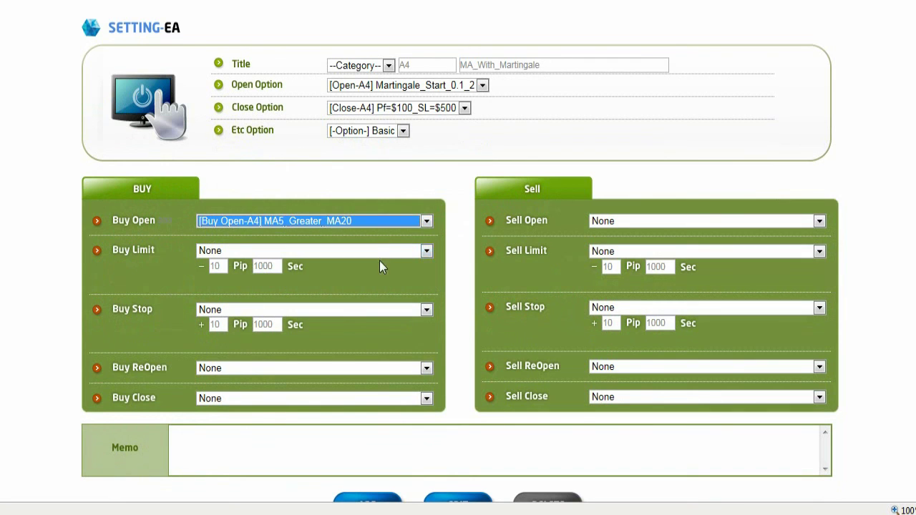
left_click(427, 368)
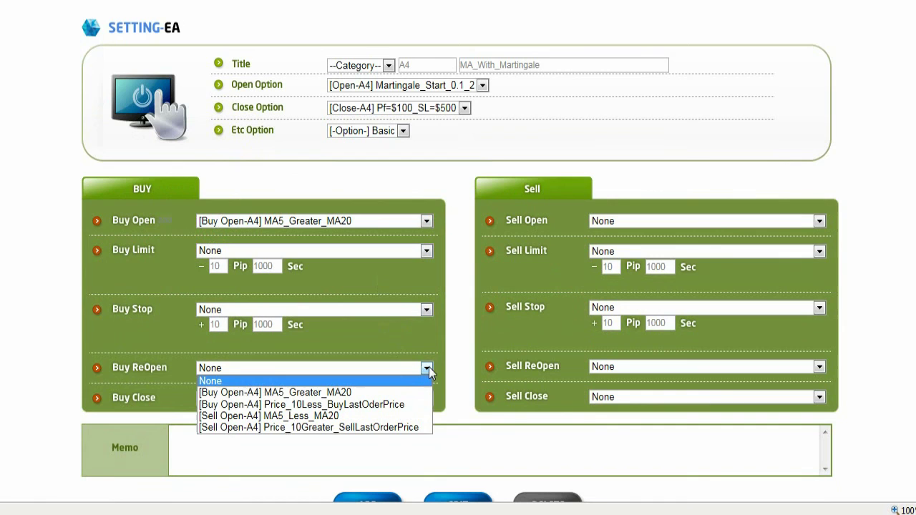
left_click(379, 405)
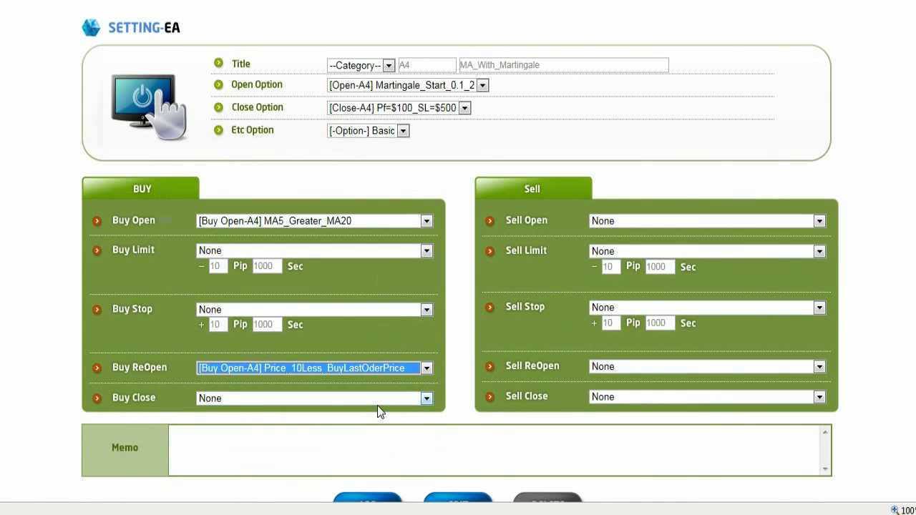
- Set Sell Open to MA5_Less_MA20 and Sell ReOpen to Price_10Greater_SellLastOrderPrice, and add the EA to the save list
left_click(820, 222)
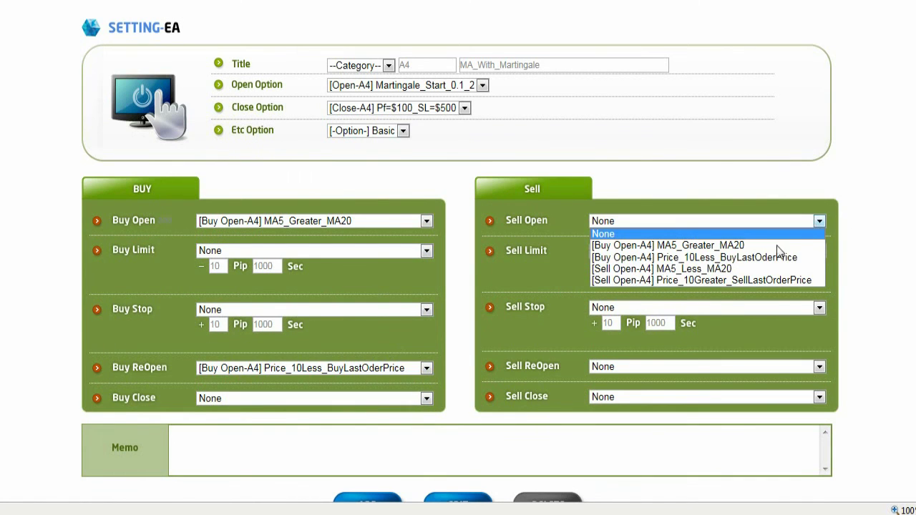
left_click(746, 269)
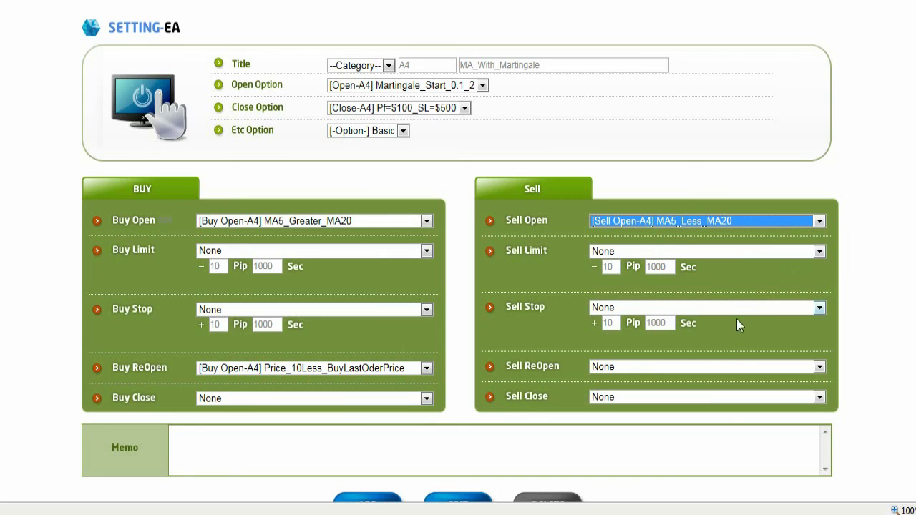
left_click(821, 367)
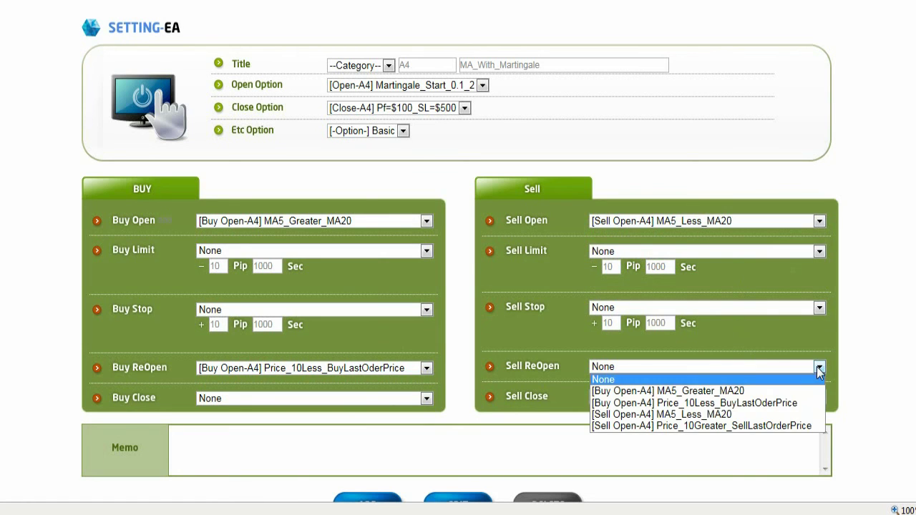
left_click(800, 426)
left_click(862, 314)
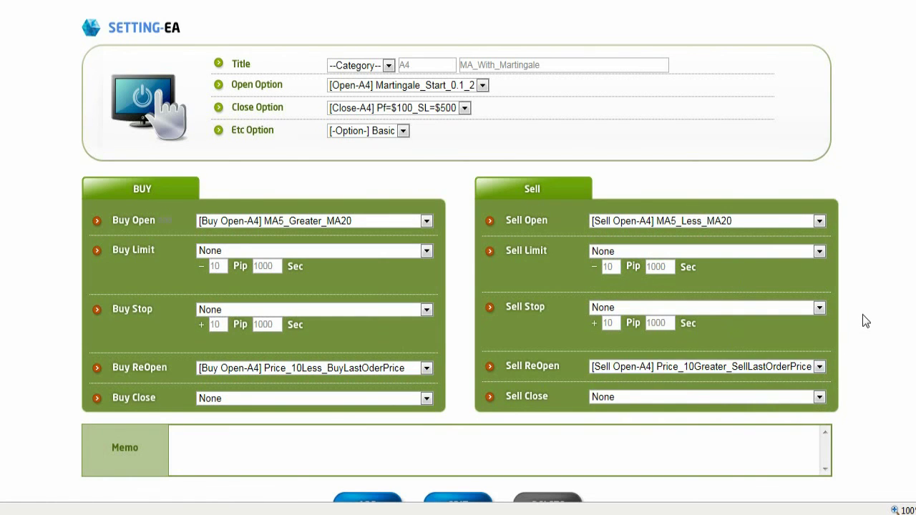
scroll(863, 314, "down", 3)
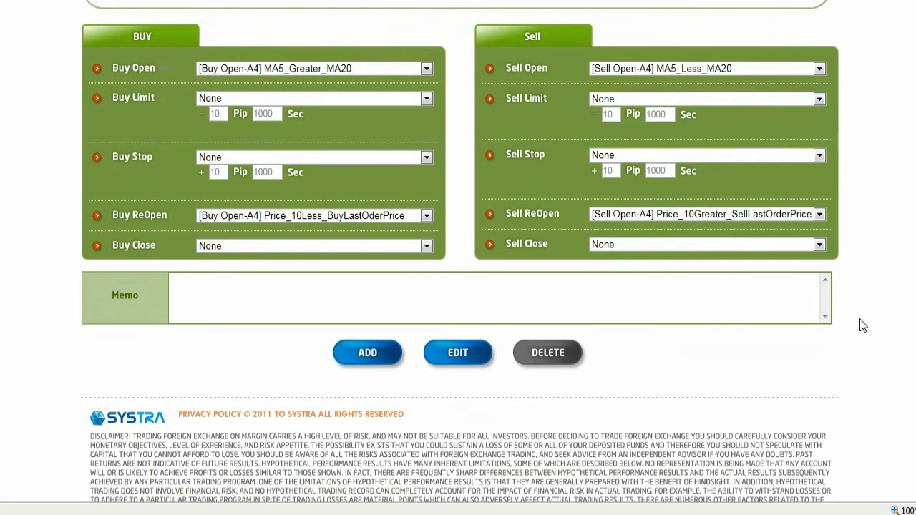
left_click(377, 353)
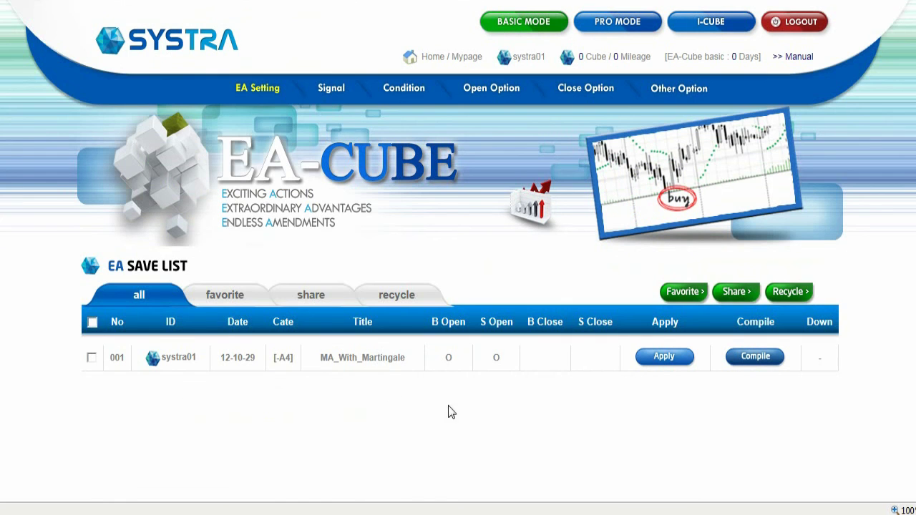
- Compile the saved MA_With_Martingale EA and download it with Save as as MA_With_Martingale.ex4
left_click(763, 361)
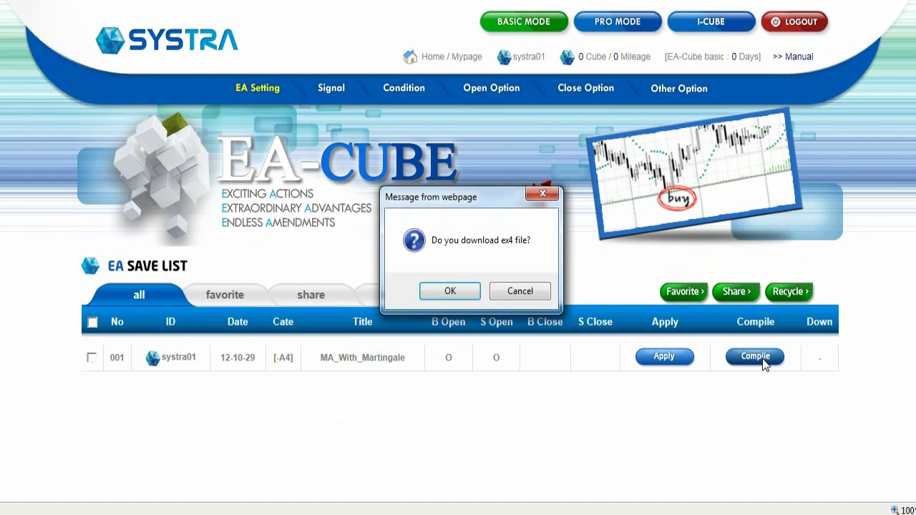
left_click(451, 291)
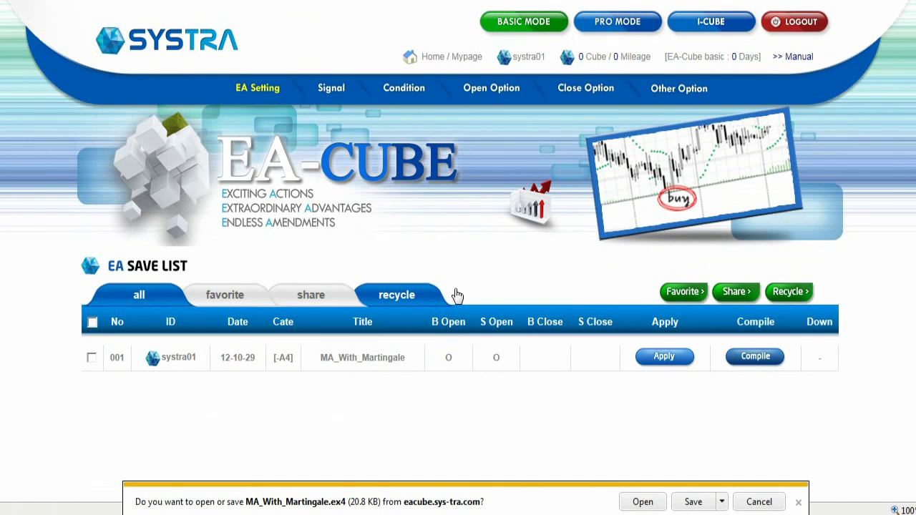
left_click(722, 501)
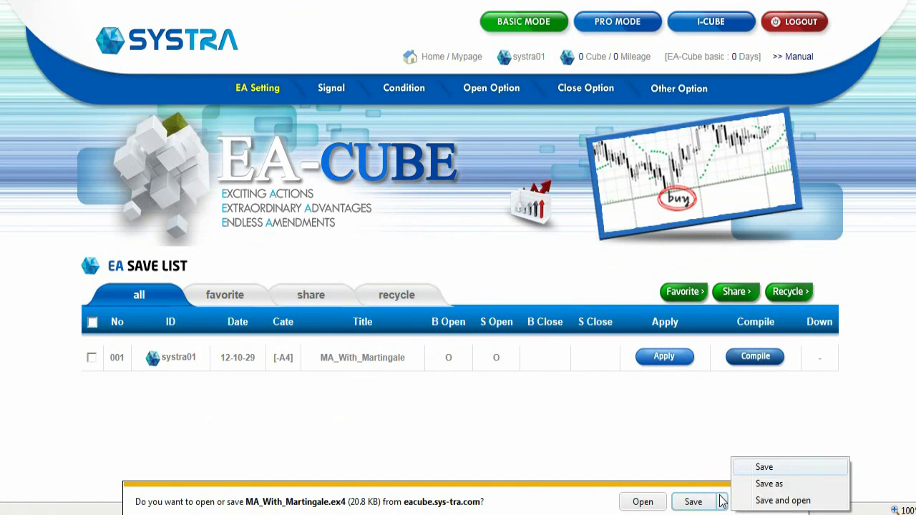
left_click(764, 483)
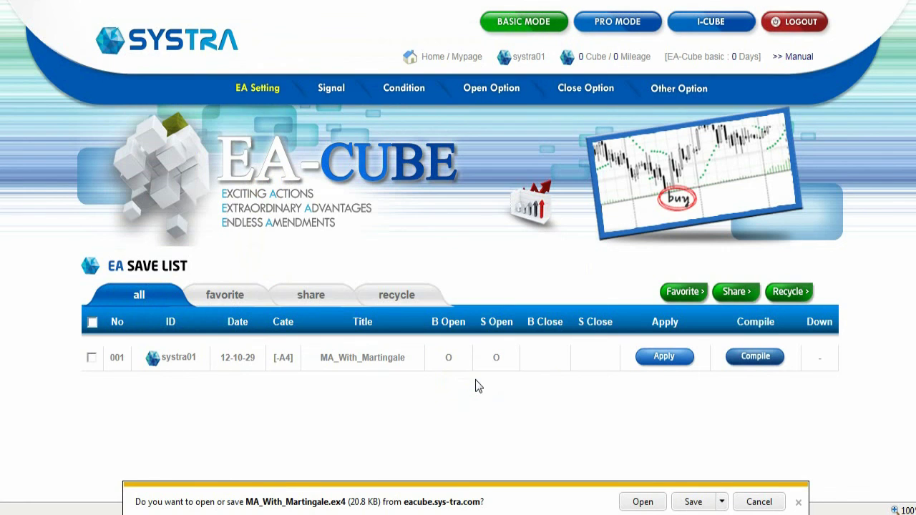
left_click(475, 379)
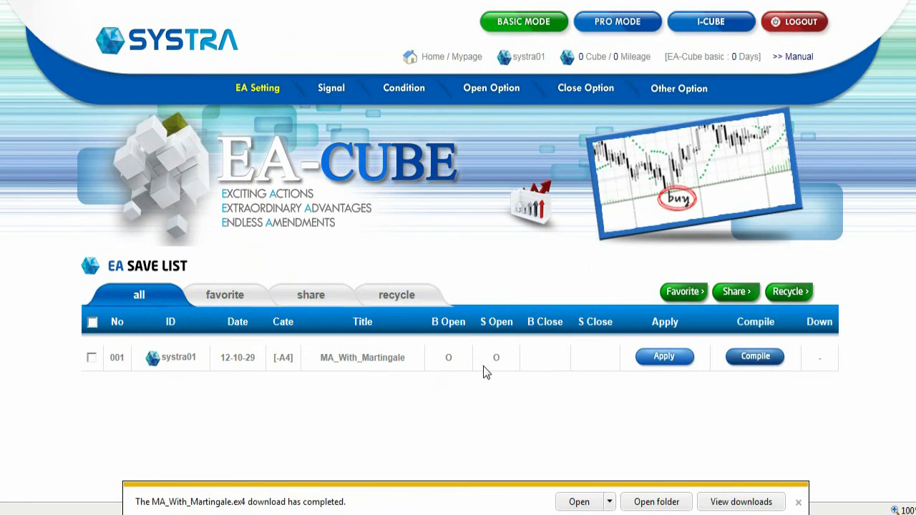